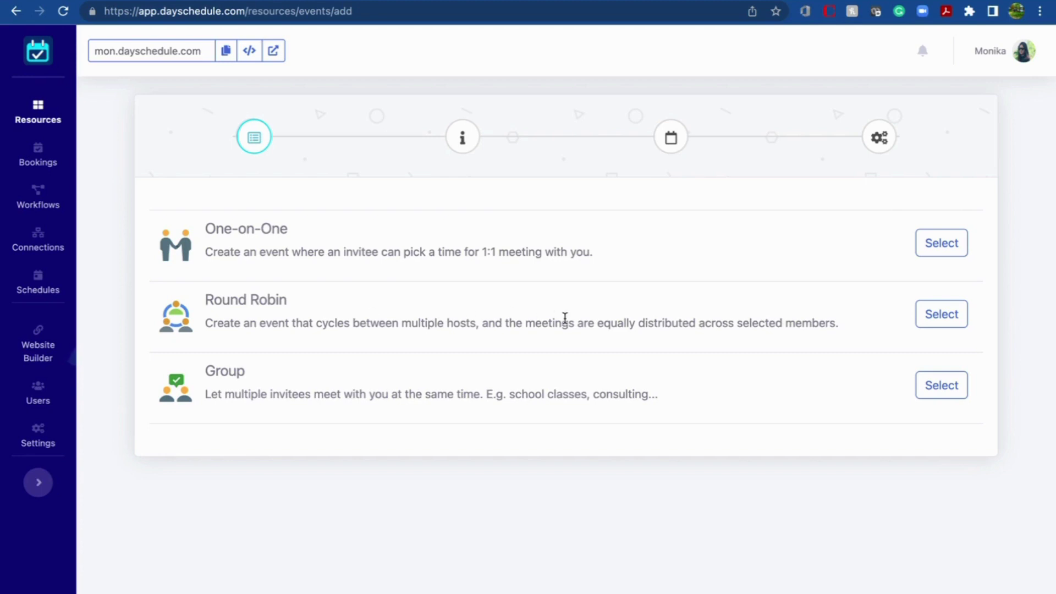
# - Choose Round Robin as the type for the new event
pyautogui.click(942, 318)
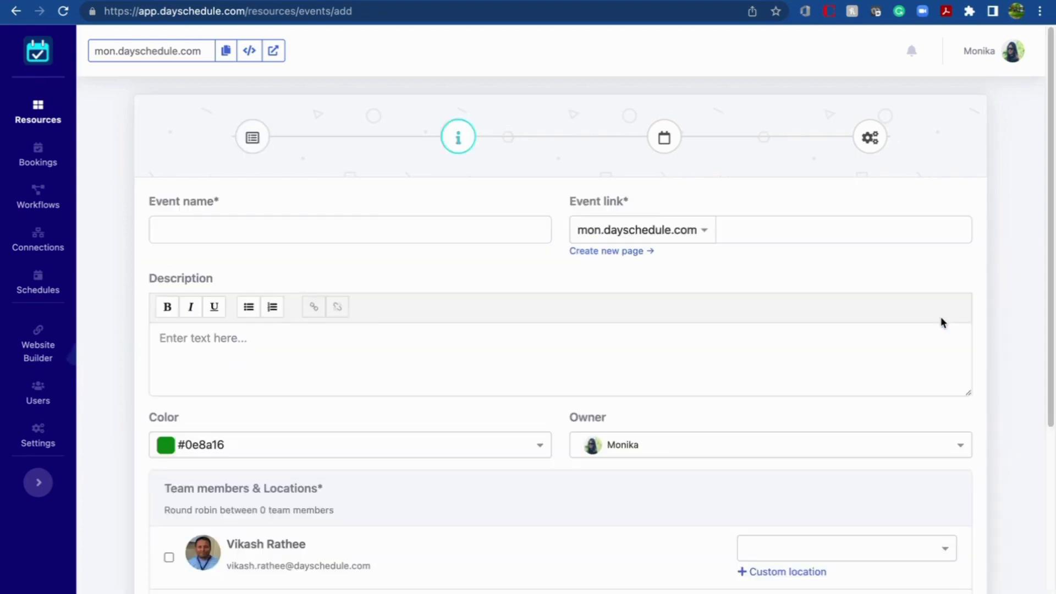
# - Name the event 'DaySchedule Demo' and describe it as 'Book a meeting to learn more about the ptoduct.'
pyautogui.click(331, 222)
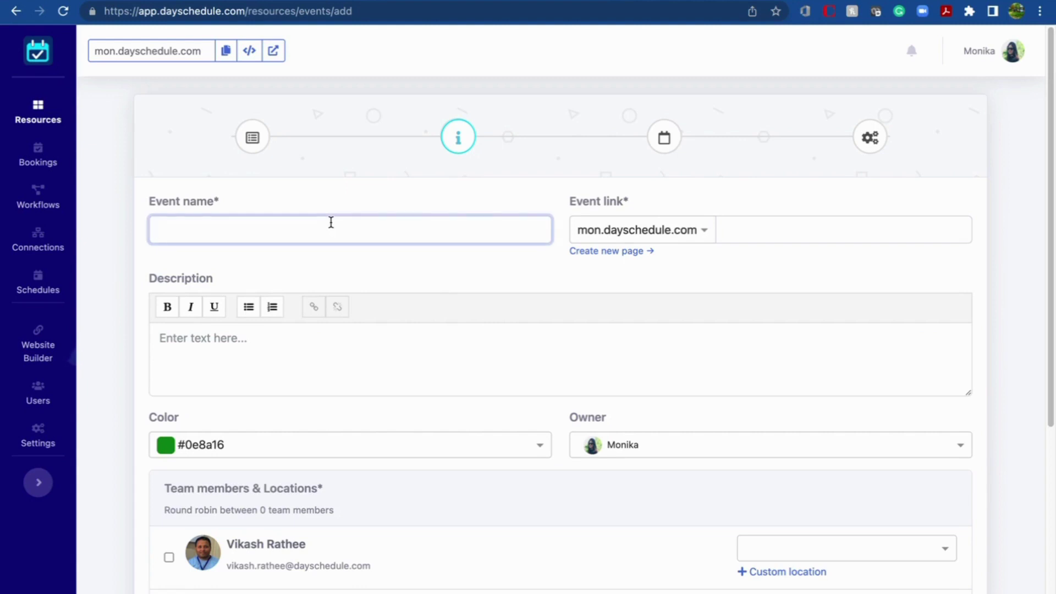
pyautogui.write('DaySchedule Demo')
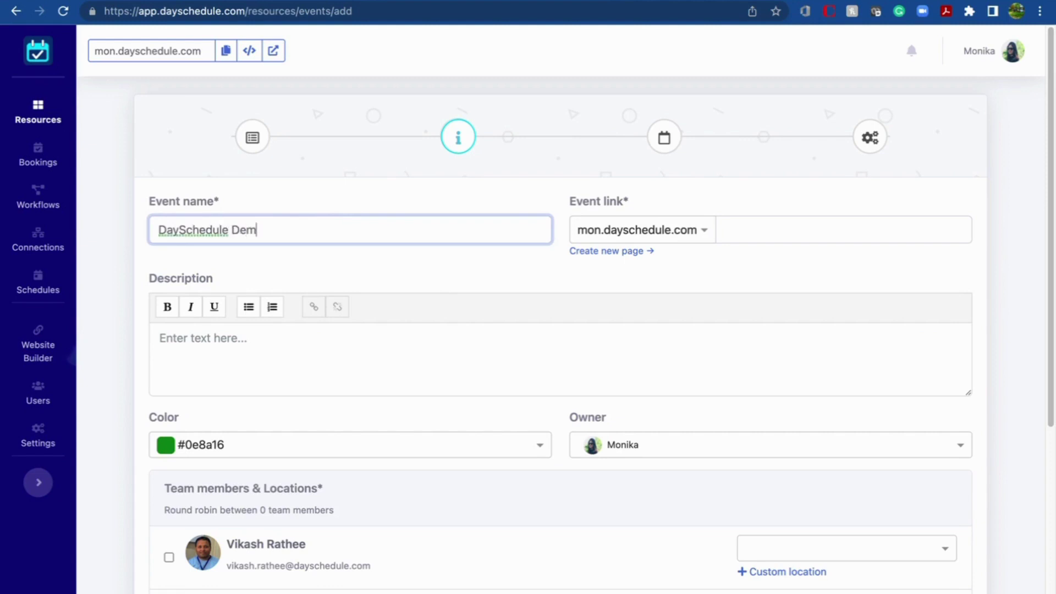
pyautogui.click(291, 341)
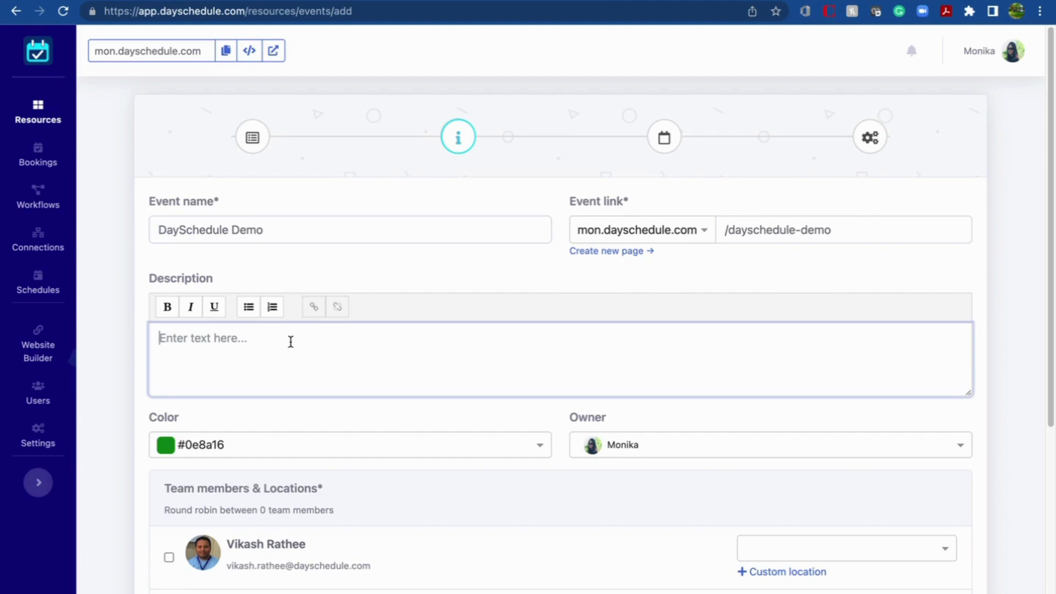
pyautogui.write('Bo')
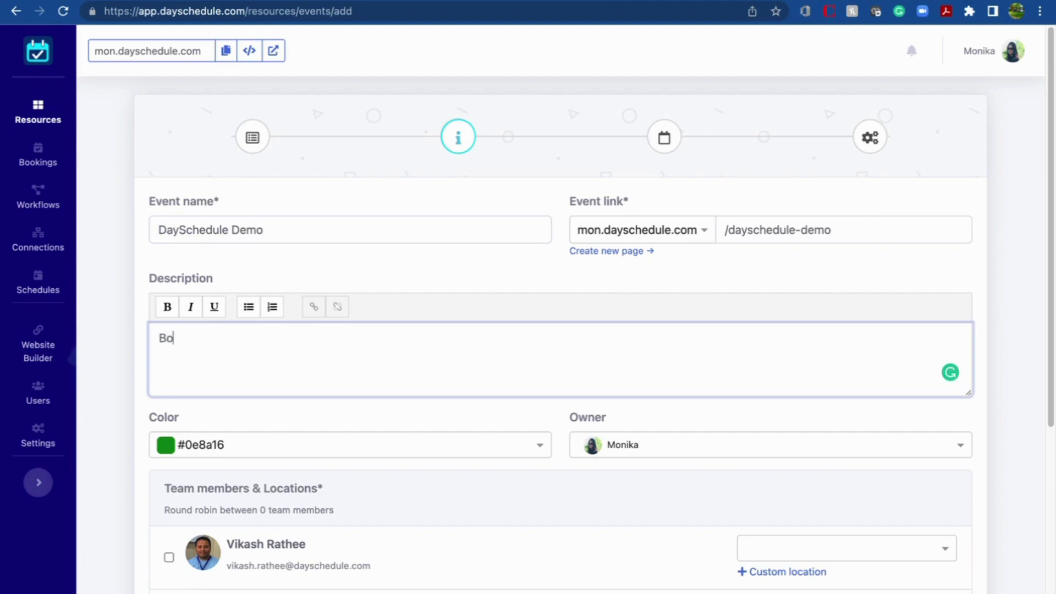
pyautogui.write('ok a meeting to lea')
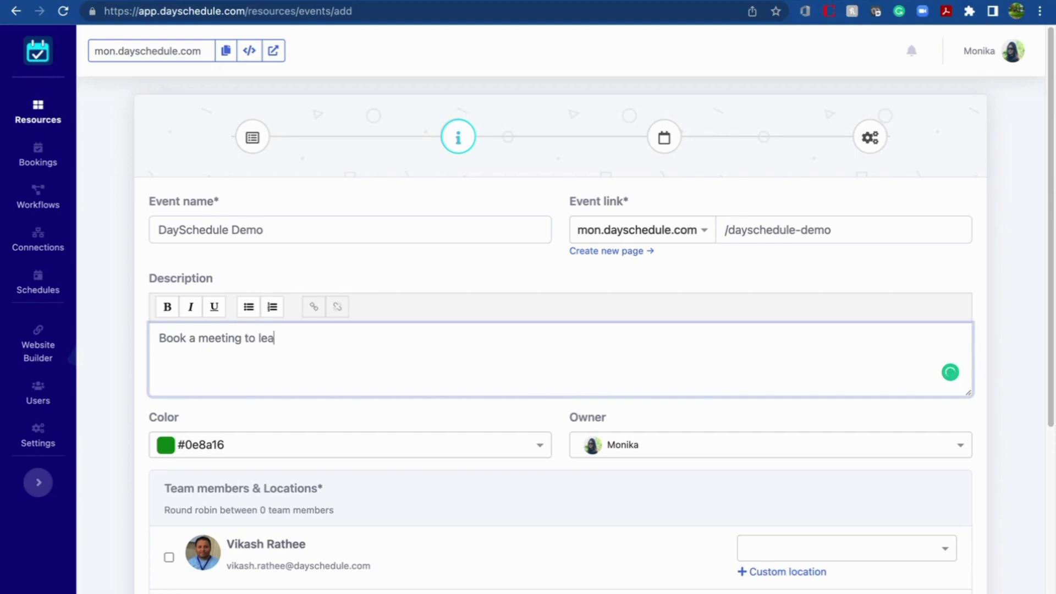
pyautogui.write('rn more about th')
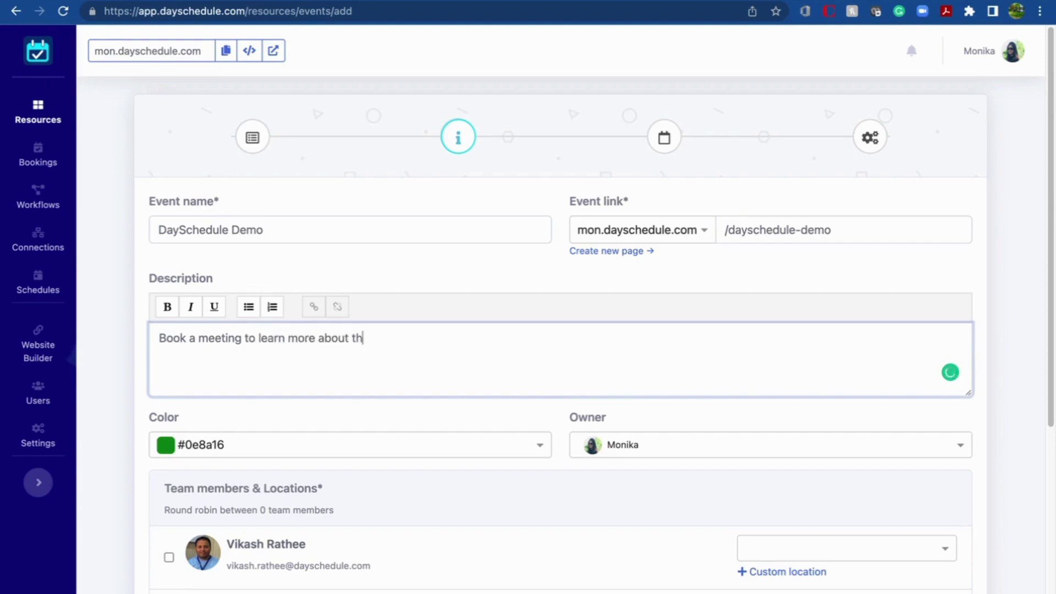
pyautogui.write('e ptoduct.')
pyautogui.scroll(-1, 561, 308)
pyautogui.scroll(-4, 290, 341)
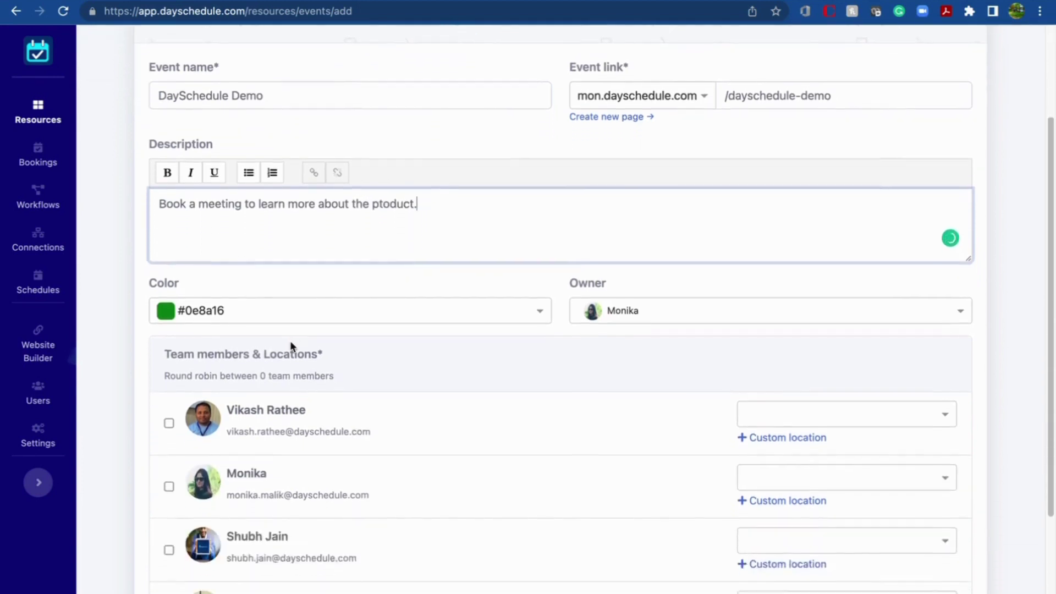
# - Switch the event colour from #0e8a16 to red-orange #d93f0b, leaving the owner unchanged
pyautogui.click(472, 257)
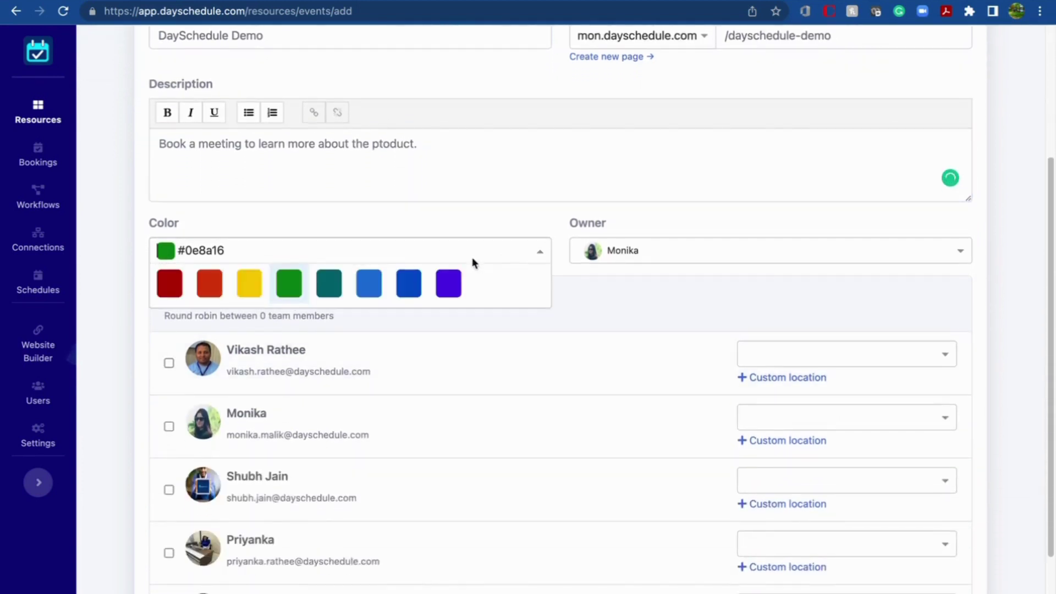
pyautogui.click(211, 281)
pyautogui.scroll(-2, 545, 289)
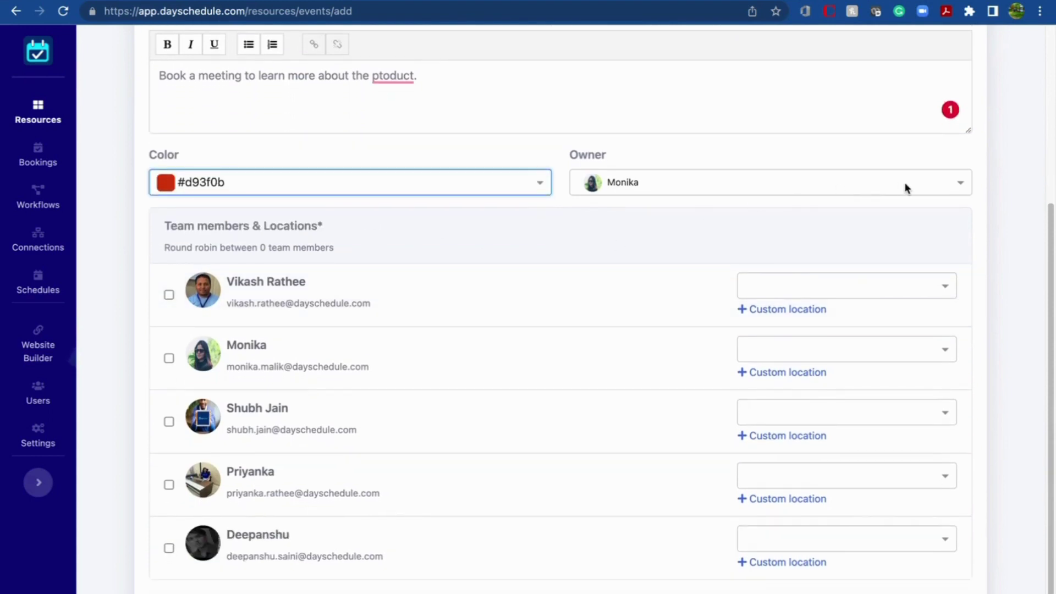
pyautogui.click(938, 183)
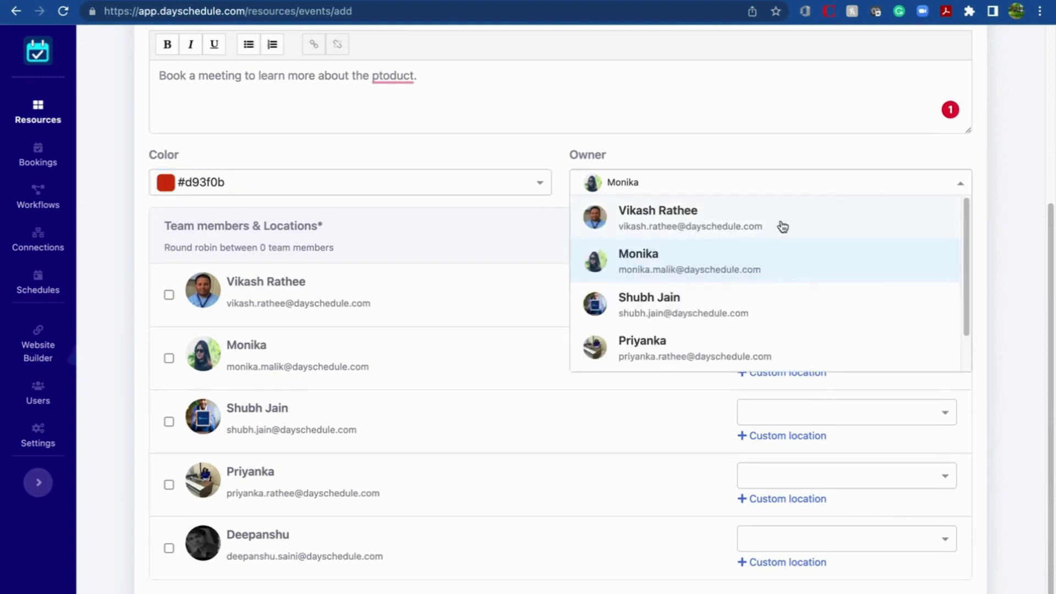
pyautogui.scroll(-1, 735, 314)
pyautogui.scroll(-2, 734, 315)
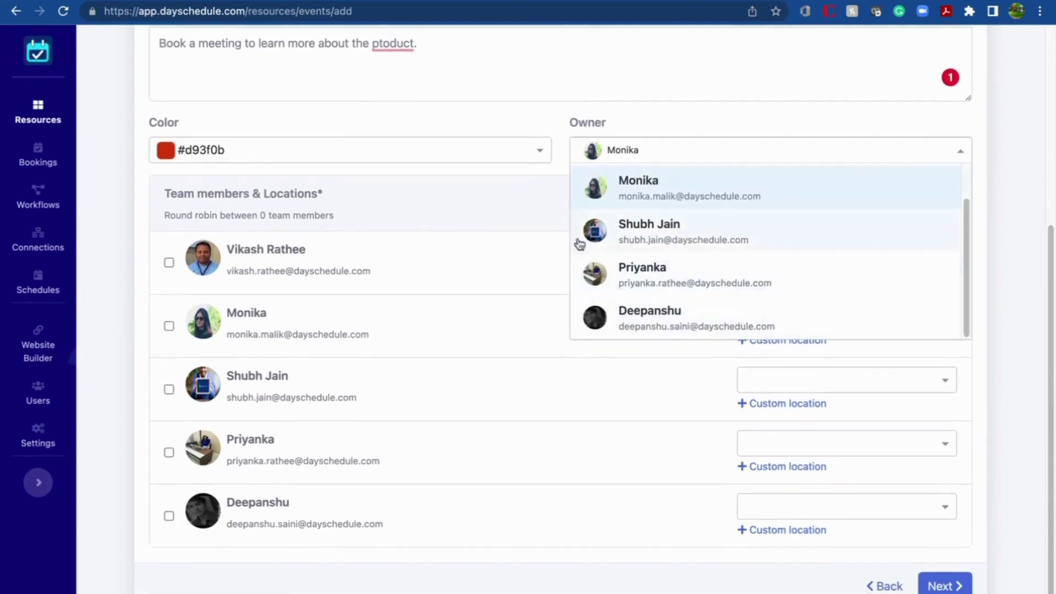
pyautogui.click(523, 236)
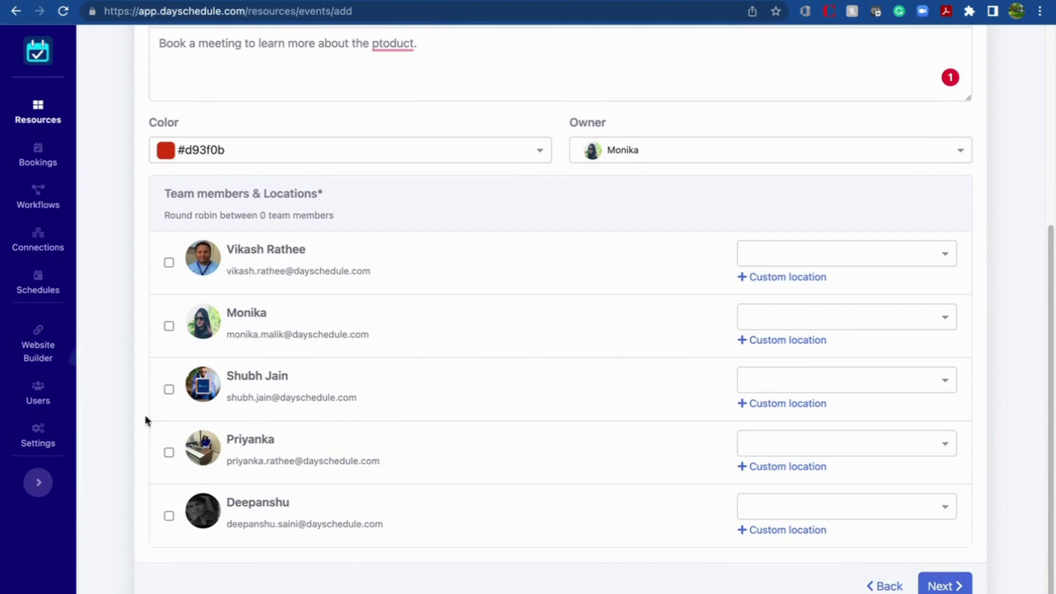
# - Add the second, third and fourth listed team members to the round robin rotation
pyautogui.click(169, 327)
pyautogui.click(169, 390)
pyautogui.click(169, 452)
# - Set the first member's meeting location to Google Meet and the second's to Inbound Call
pyautogui.click(947, 319)
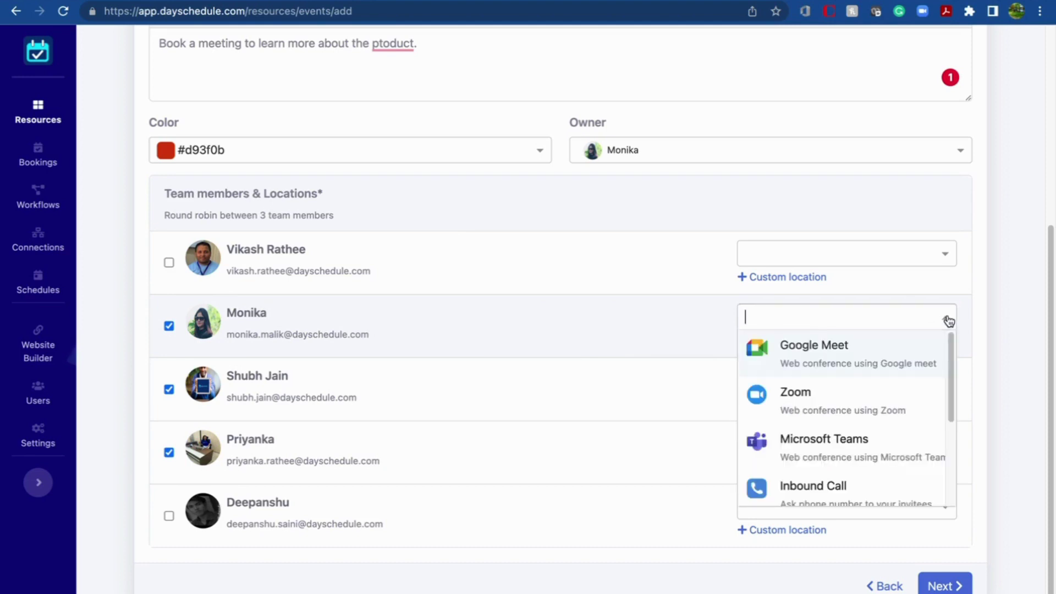
pyautogui.click(827, 357)
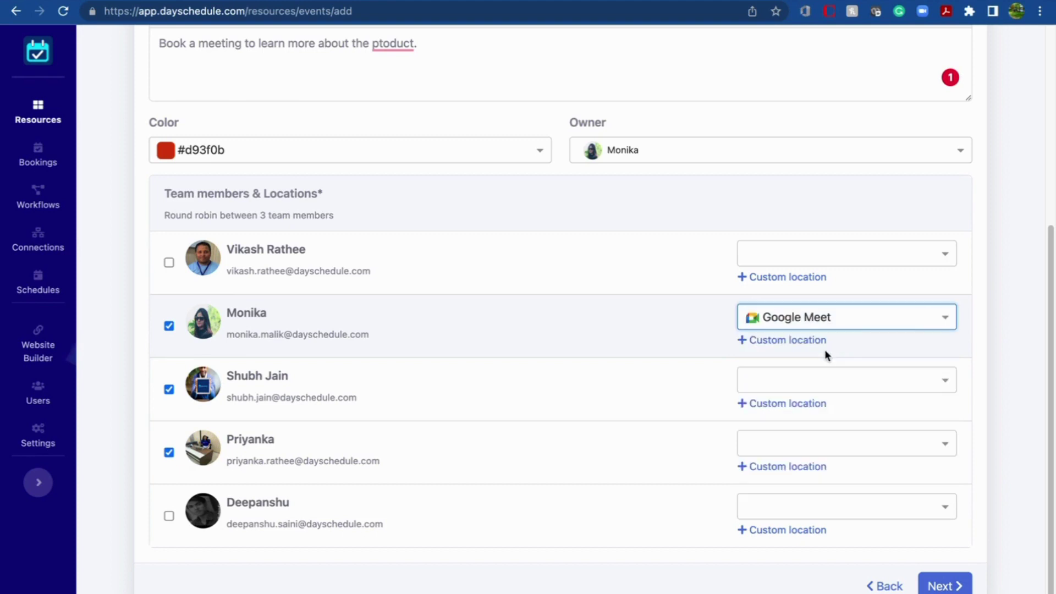
pyautogui.click(922, 380)
pyautogui.scroll(-2, 834, 509)
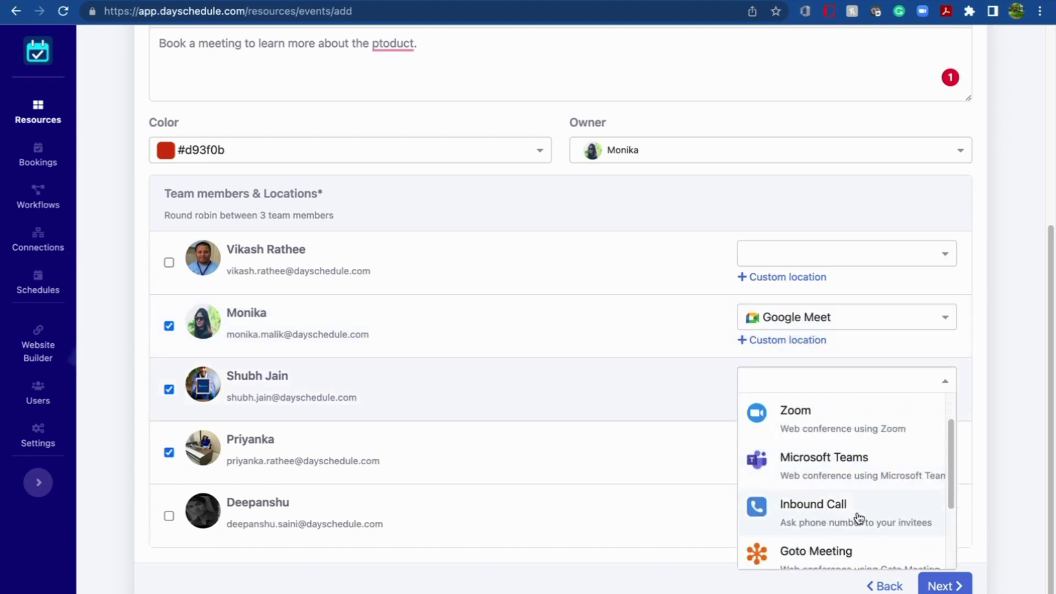
pyautogui.click(857, 513)
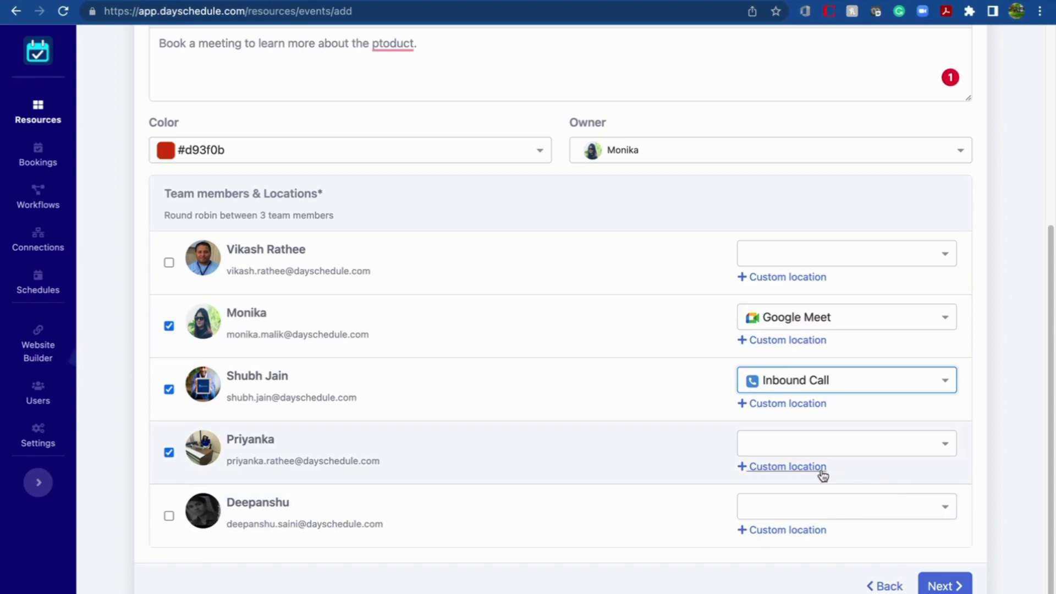
pyautogui.click(790, 468)
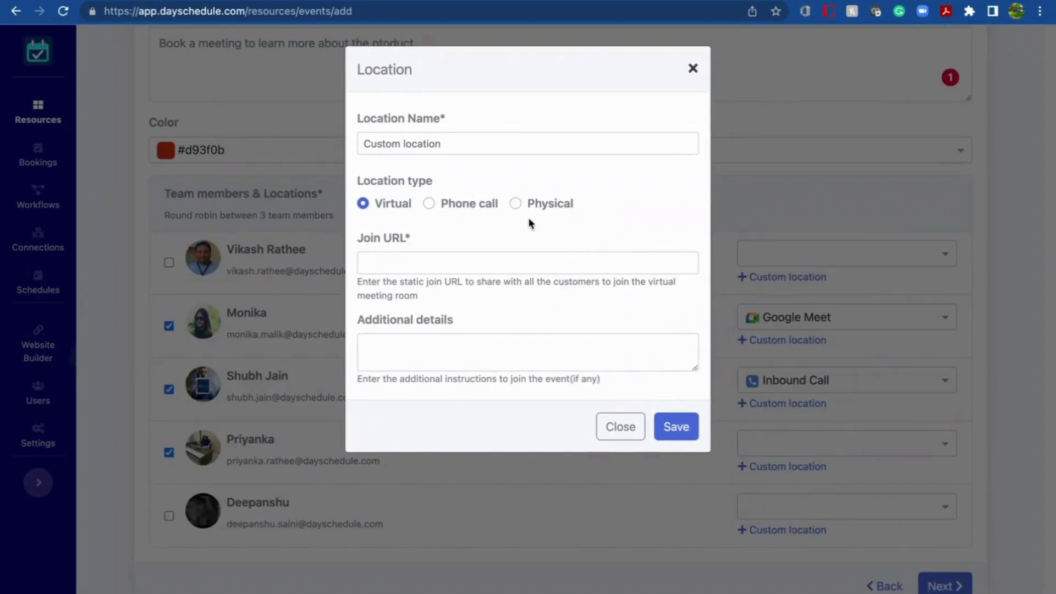
# - Save a physical custom location named 'office' with a saved address for the third member
pyautogui.click(516, 204)
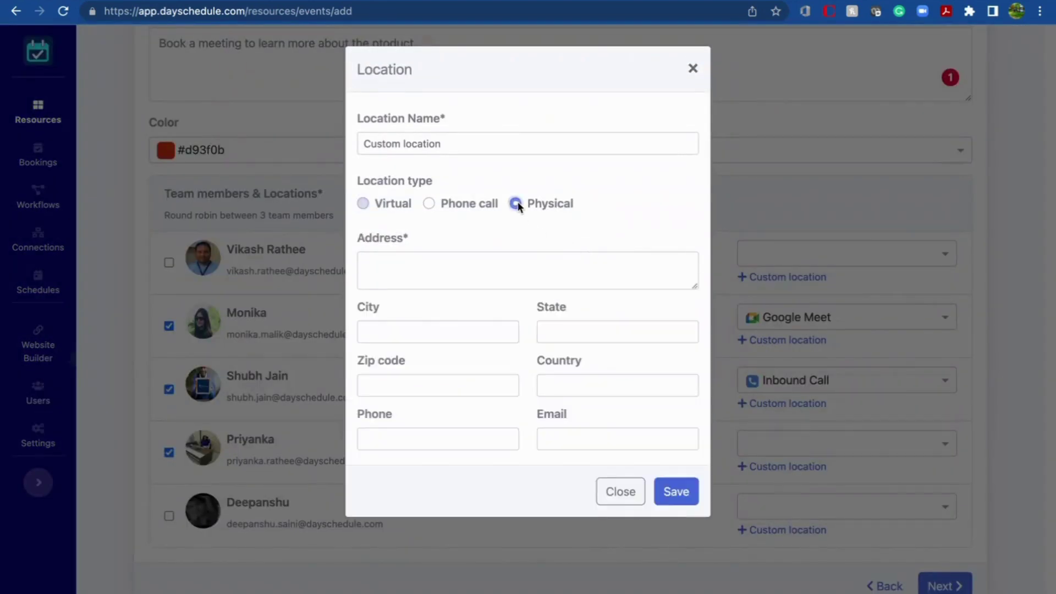
pyautogui.doubleClick(439, 145)
pyautogui.tripleClick(439, 145)
pyautogui.write('off')
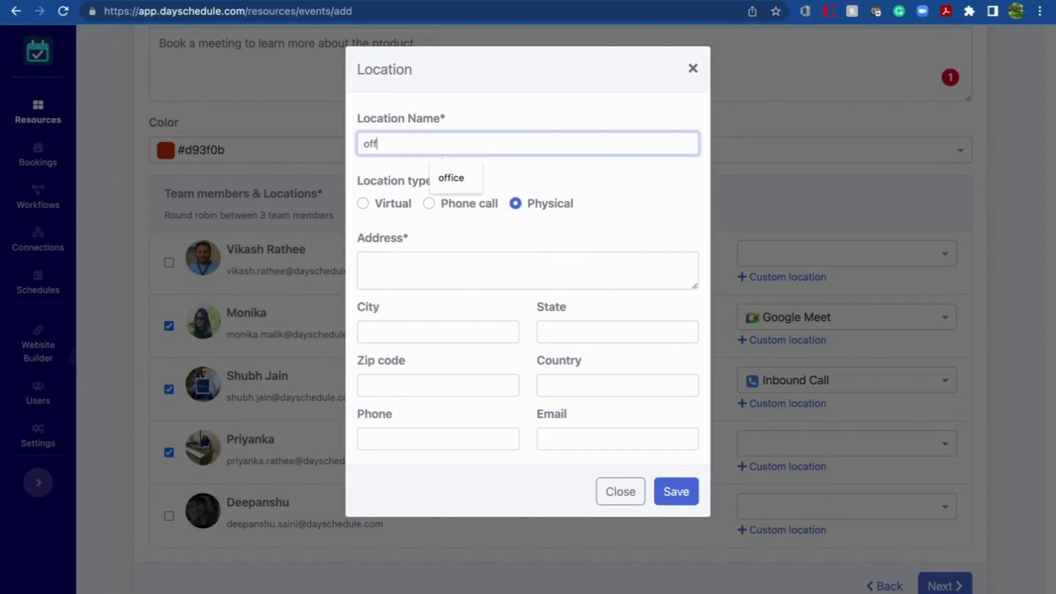
pyautogui.write('ice')
pyautogui.click(440, 267)
pyautogui.click(484, 357)
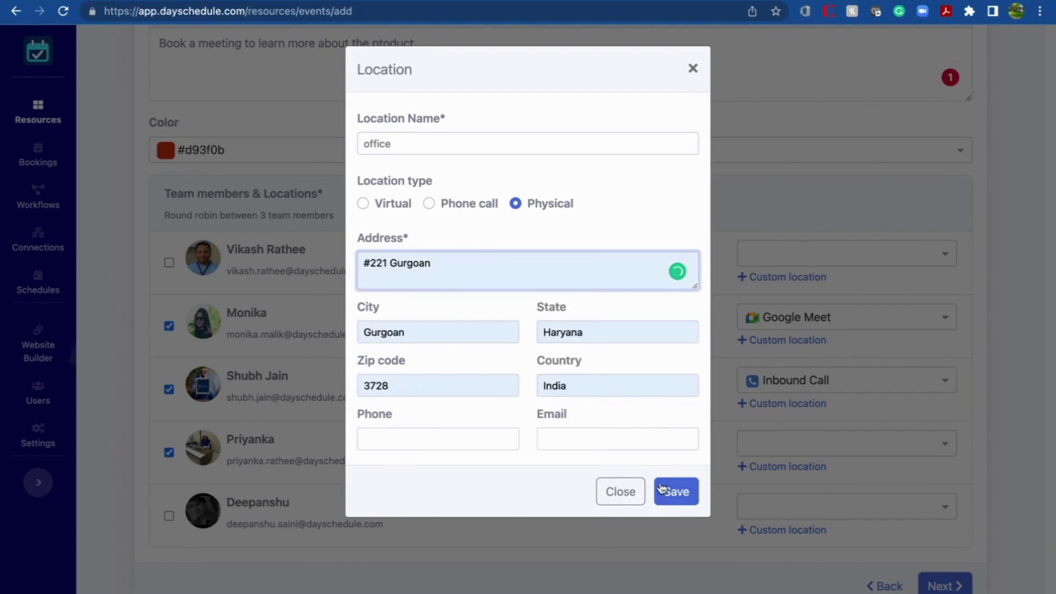
pyautogui.click(673, 493)
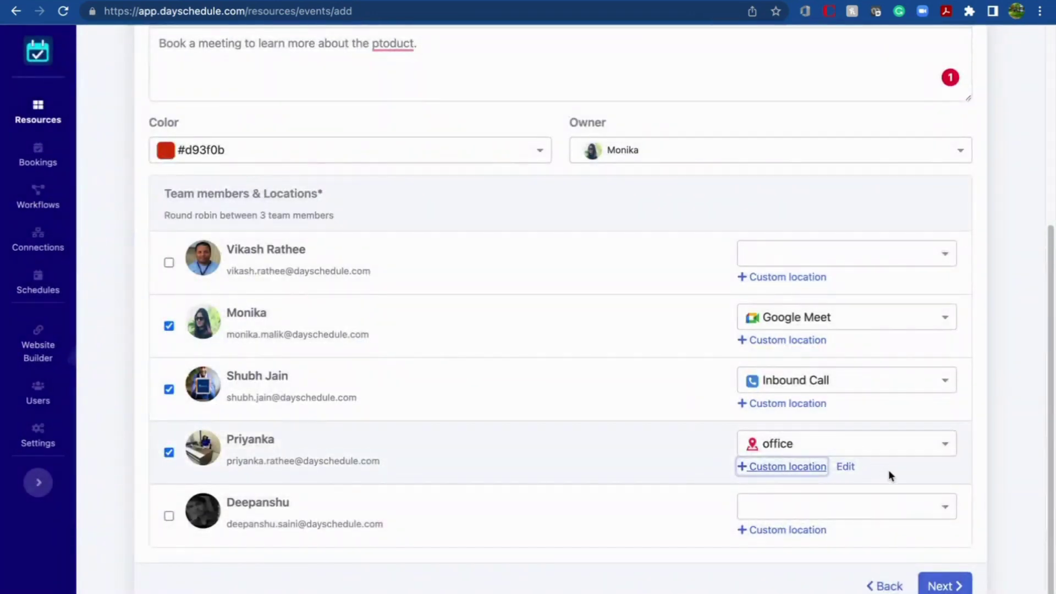
# - Move on to the scheduling step and make the event 15 minutes long
pyautogui.click(942, 584)
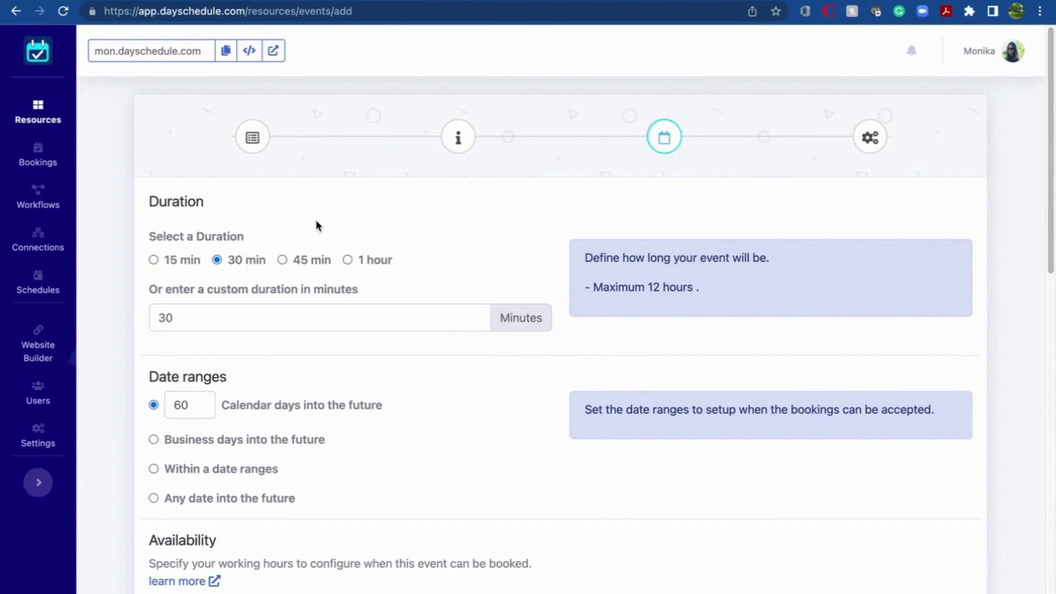
pyautogui.click(154, 259)
pyautogui.scroll(-3, 418, 391)
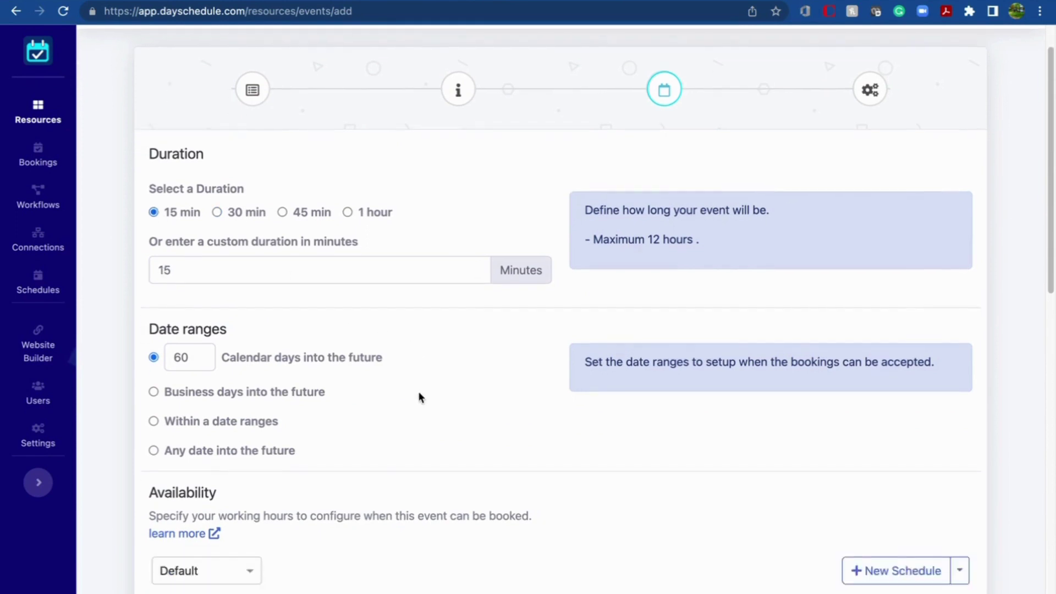
pyautogui.scroll(-2, 390, 297)
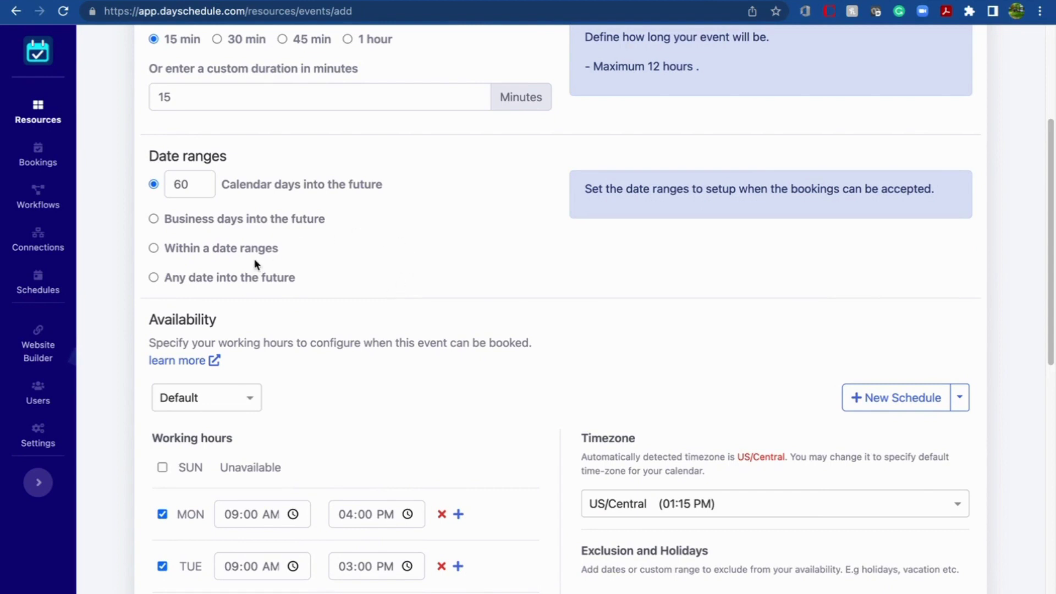
# - Change the date range from 60 calendar days to any date into the future
pyautogui.click(154, 278)
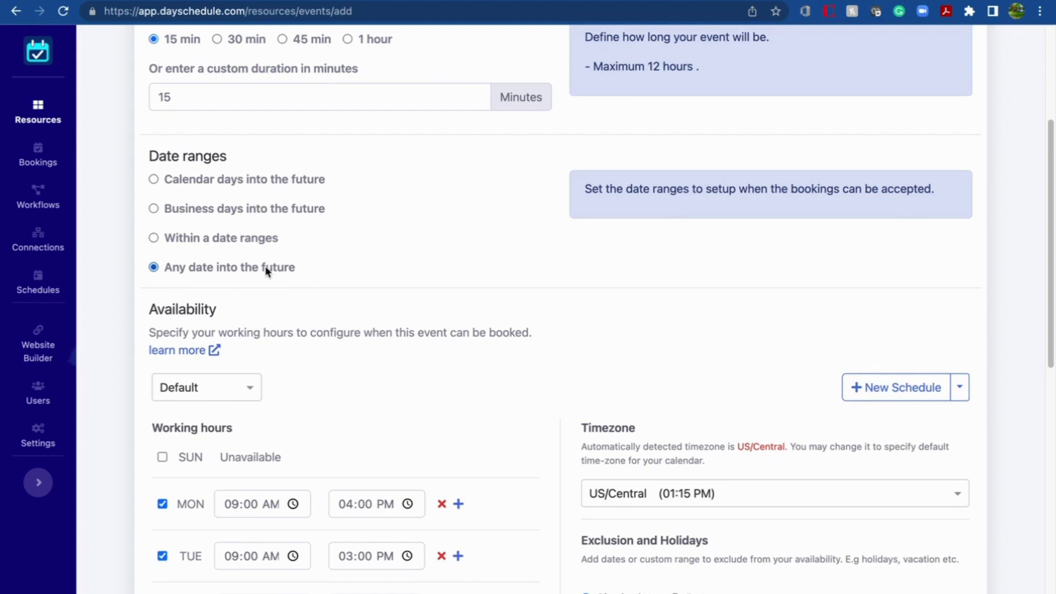
pyautogui.scroll(-3, 476, 278)
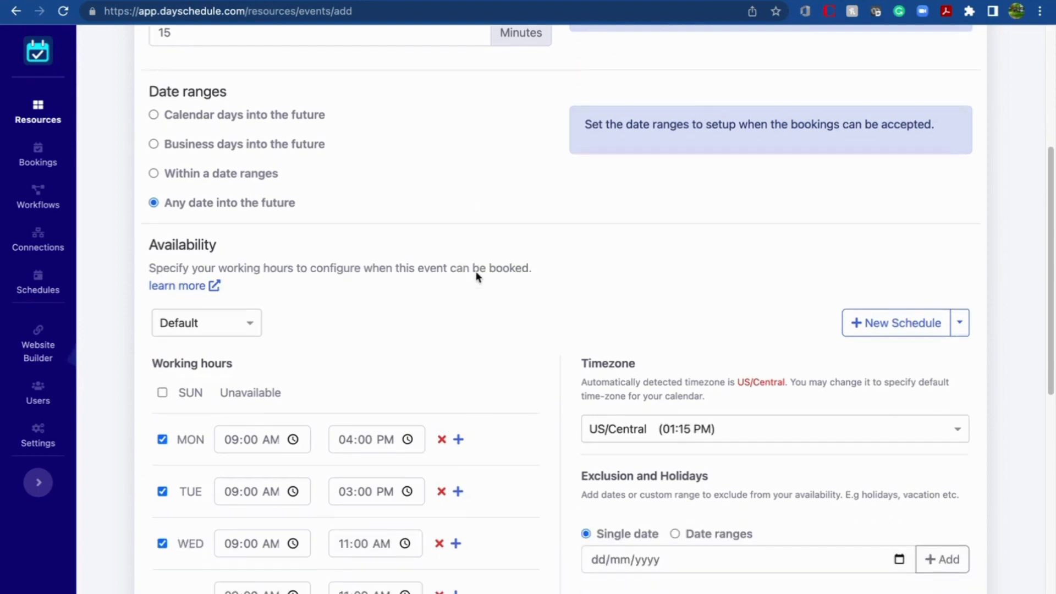
pyautogui.scroll(-1, 524, 253)
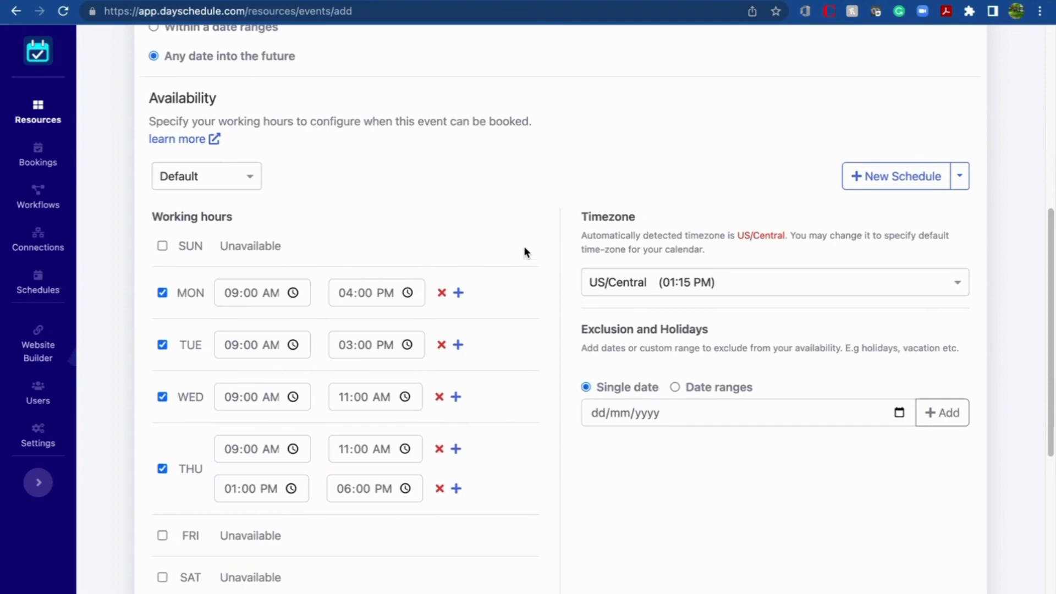
pyautogui.click(893, 183)
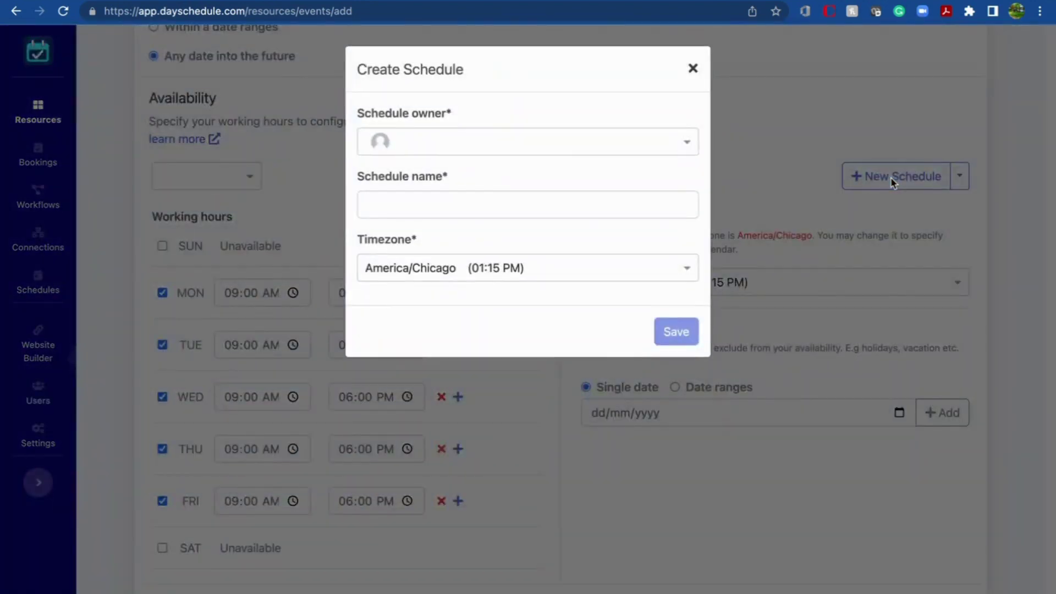
pyautogui.click(561, 199)
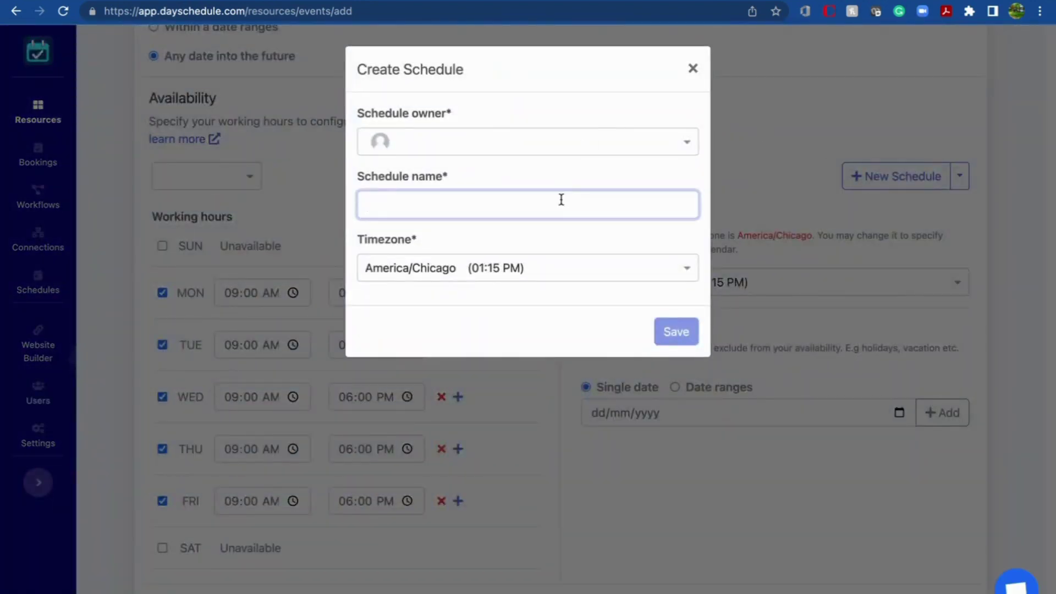
pyautogui.click(693, 71)
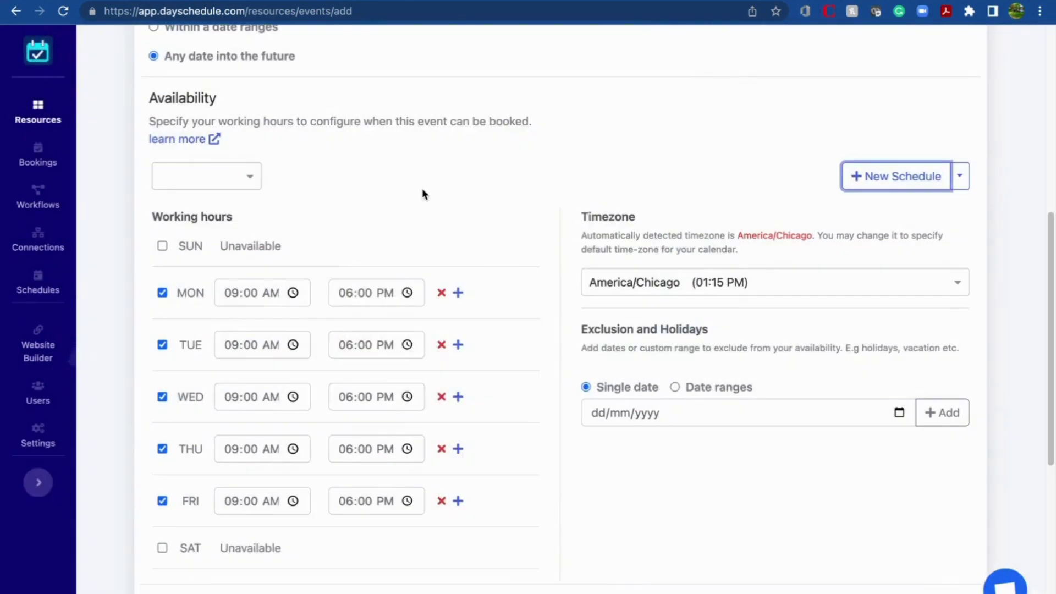
pyautogui.scroll(-1, 423, 194)
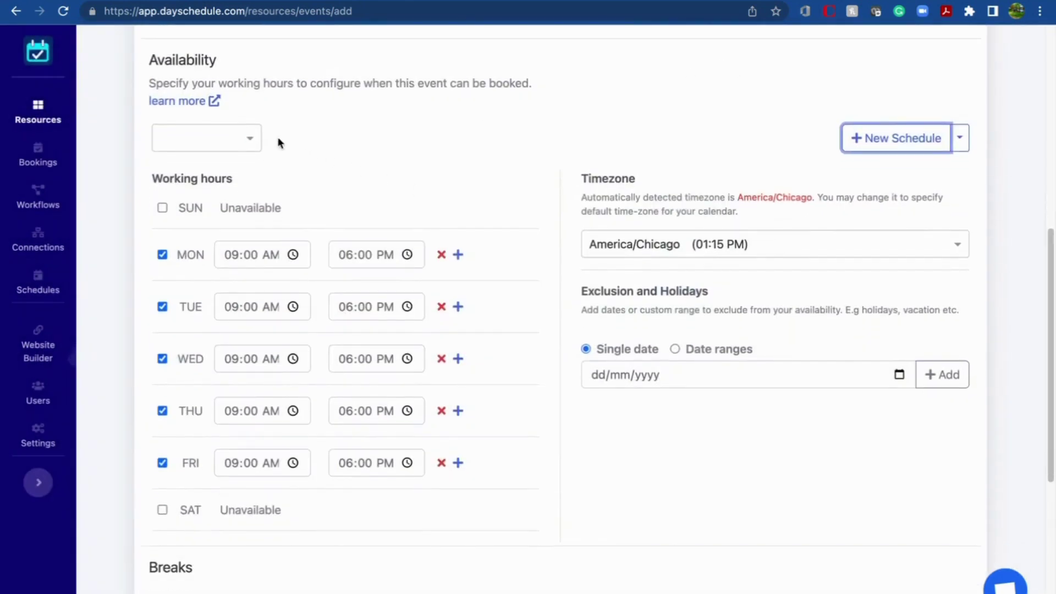
pyautogui.click(252, 141)
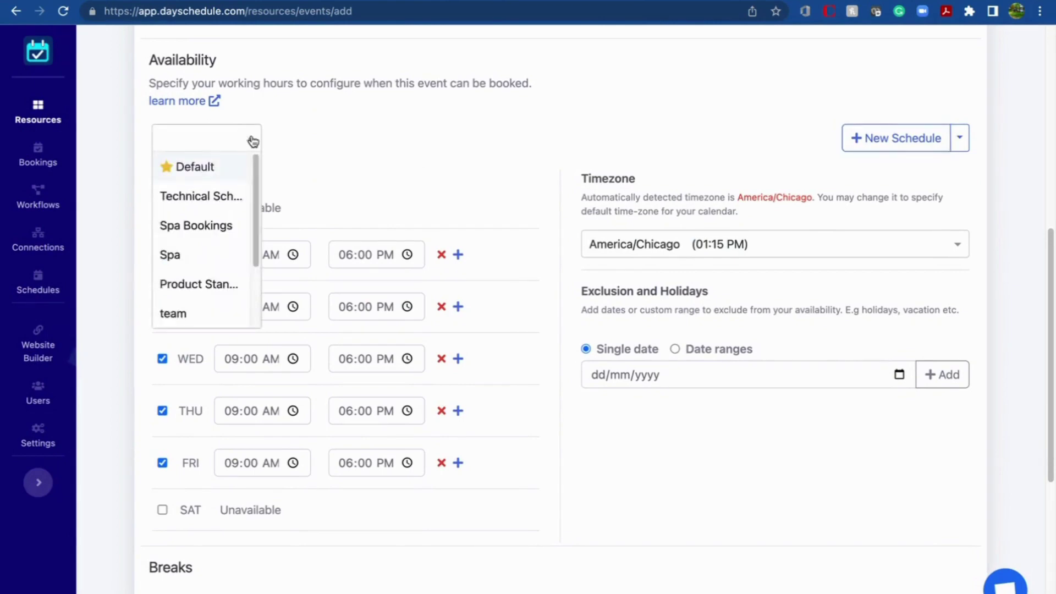
pyautogui.click(219, 168)
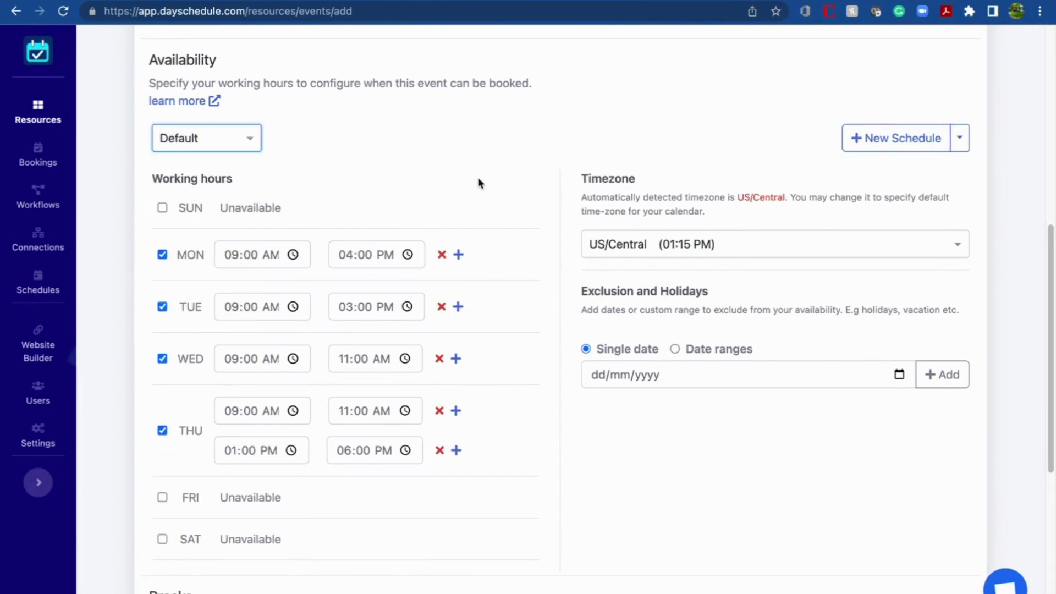
# - Mark Thursday as unavailable in the weekly working hours
pyautogui.scroll(-1, 479, 181)
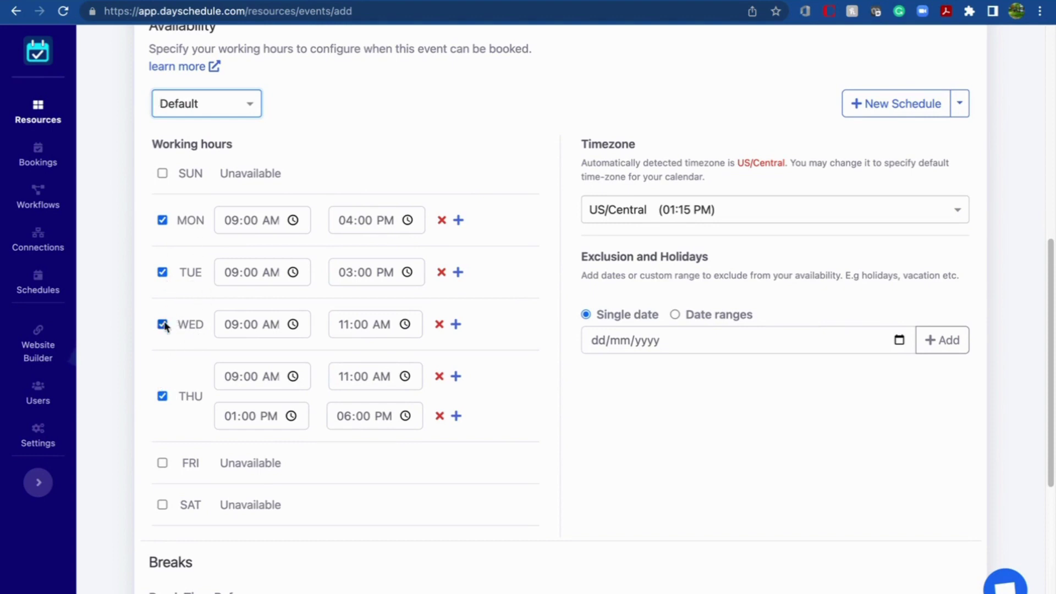
pyautogui.click(162, 396)
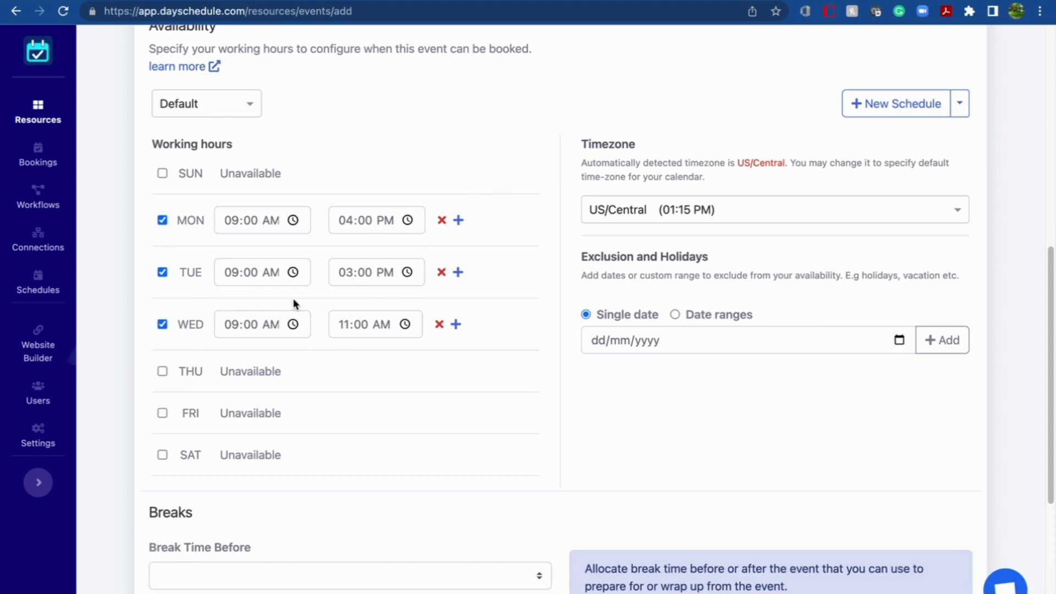
pyautogui.scroll(-1, 294, 302)
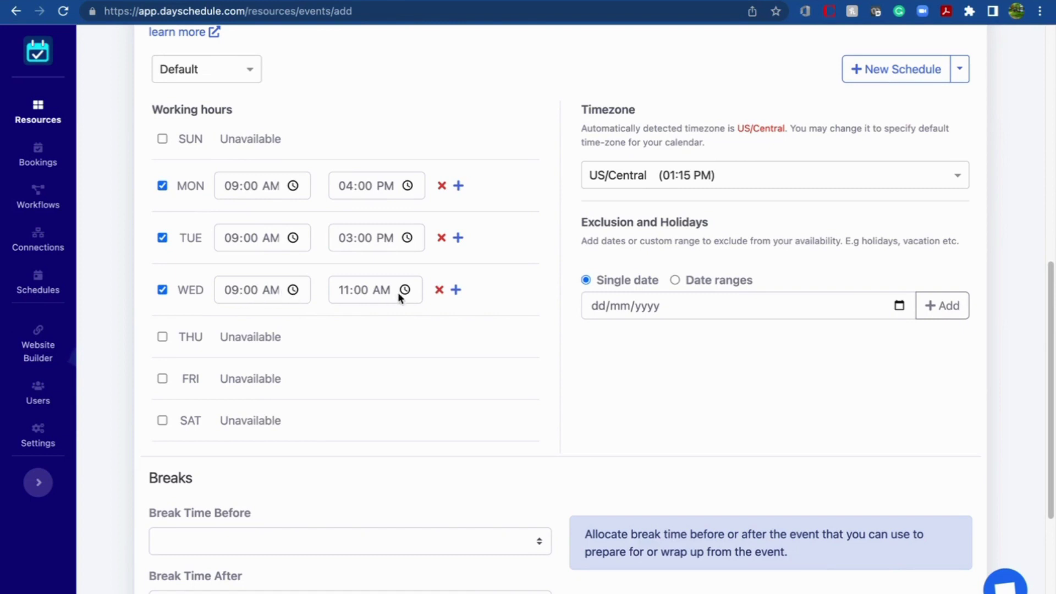
# - Add a second Wednesday time slot starting at 02:00 PM and ending at 06:00 PM
pyautogui.click(457, 290)
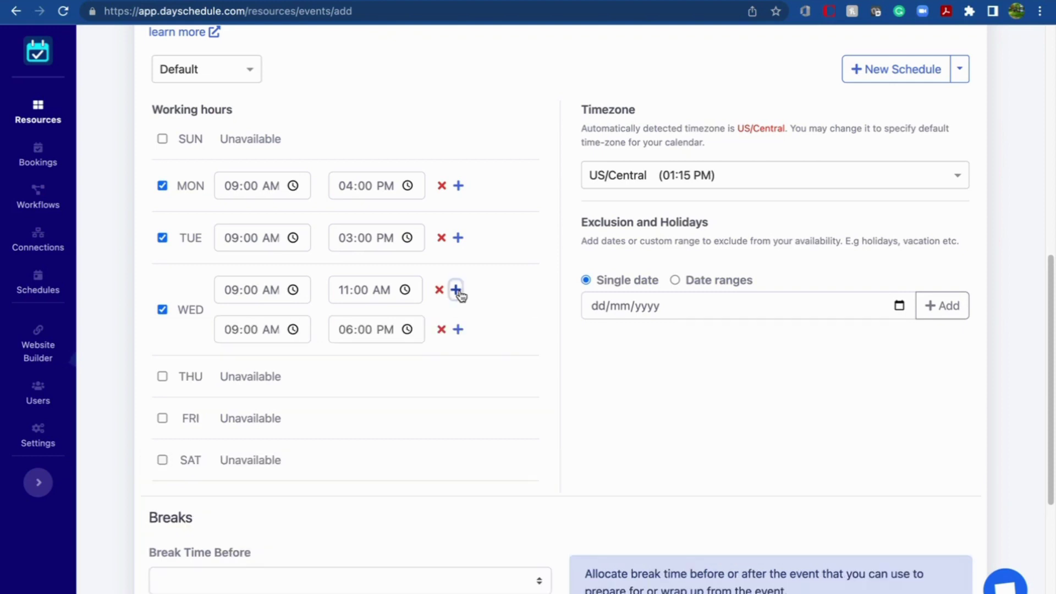
pyautogui.click(295, 330)
pyautogui.scroll(-1, 243, 444)
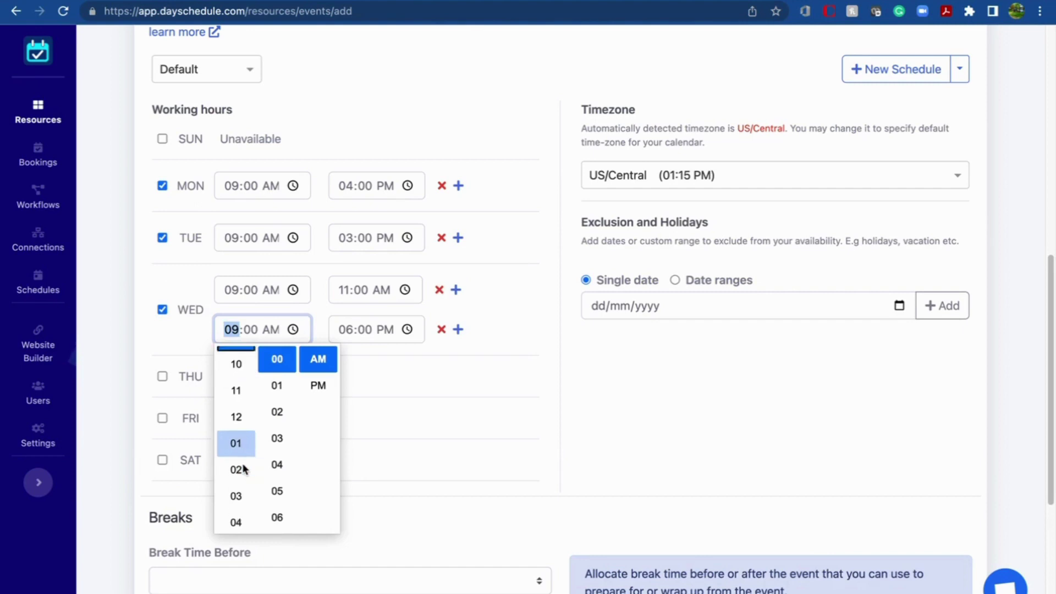
pyautogui.scroll(-1, 240, 461)
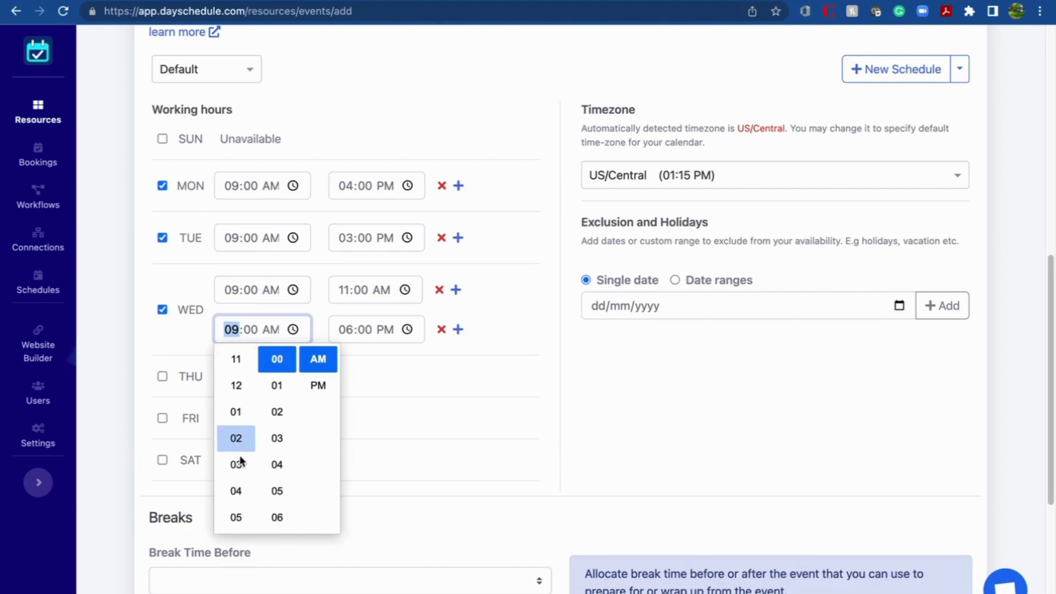
pyautogui.click(239, 442)
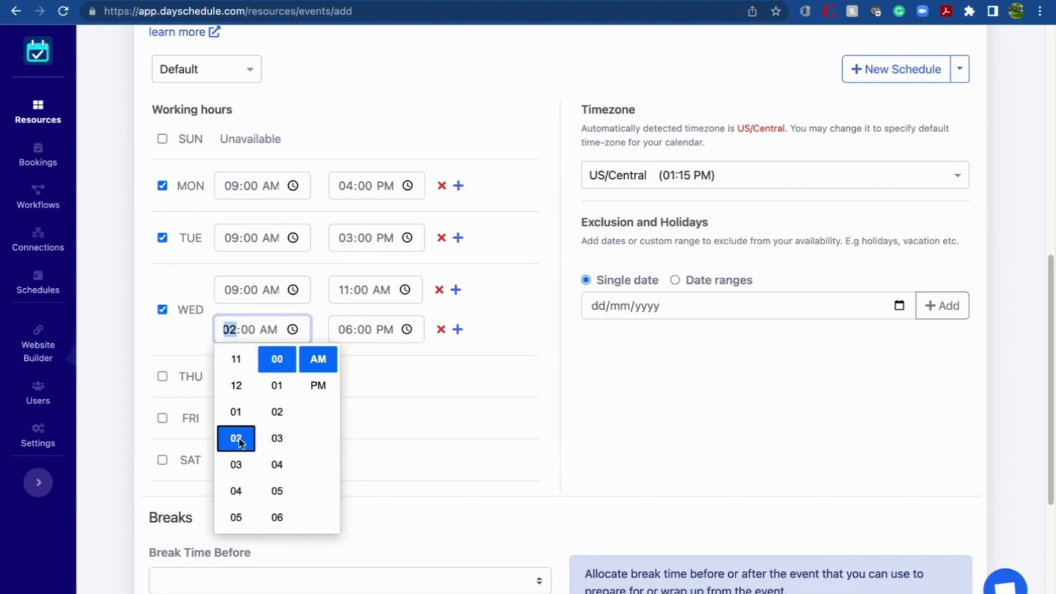
pyautogui.click(322, 386)
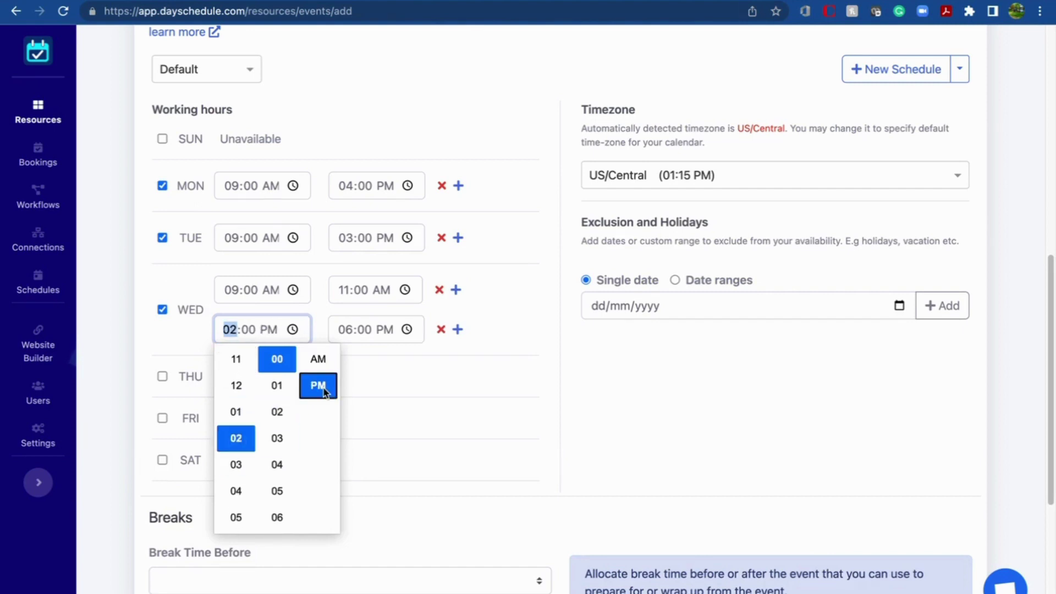
pyautogui.click(535, 347)
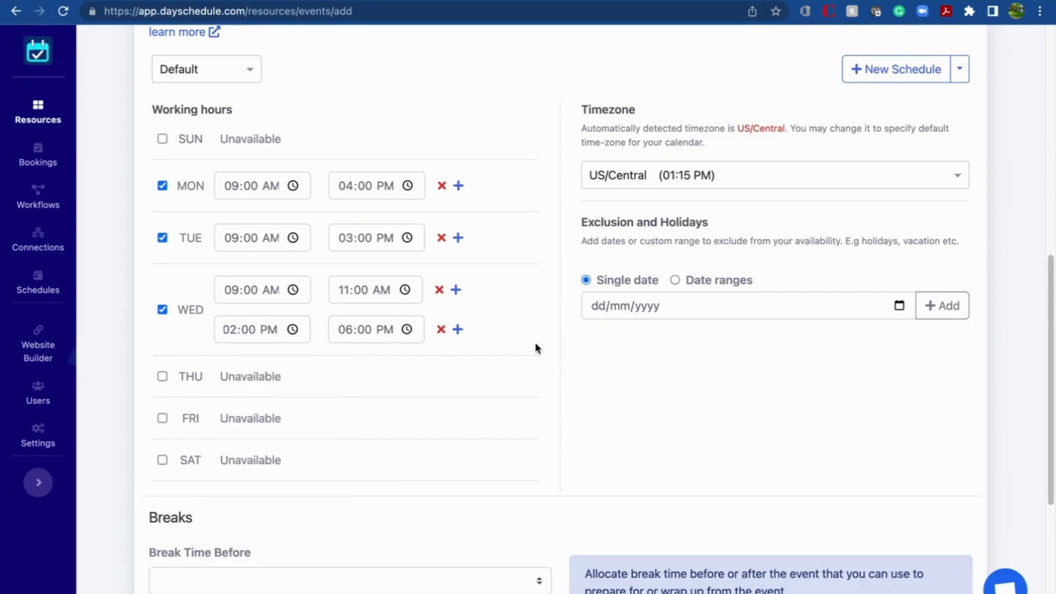
pyautogui.scroll(-4, 536, 347)
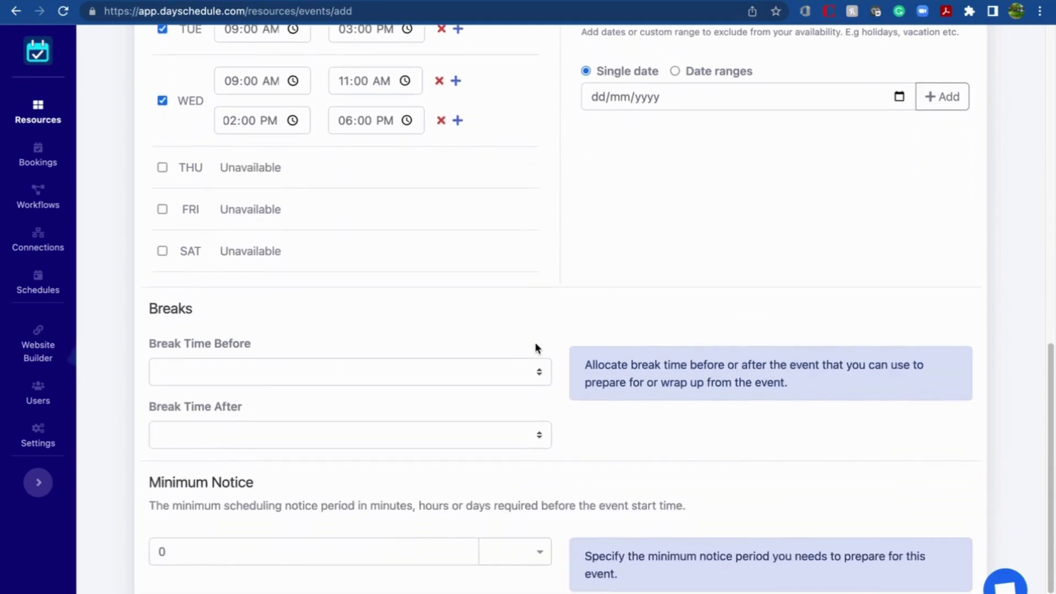
# - Set a 5 min break before the event and no break after it
pyautogui.scroll(-1, 536, 347)
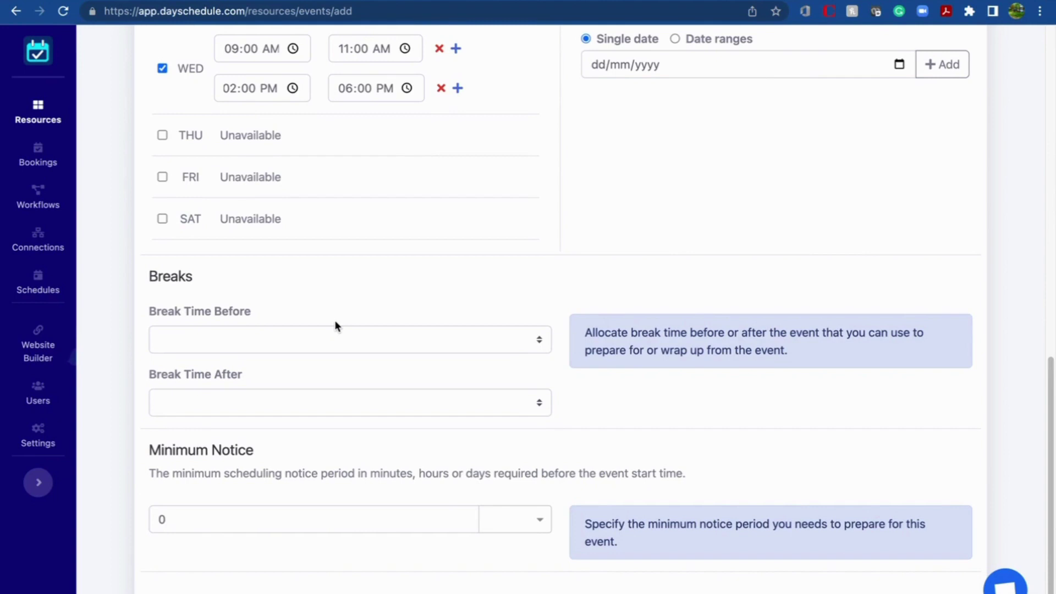
pyautogui.click(376, 346)
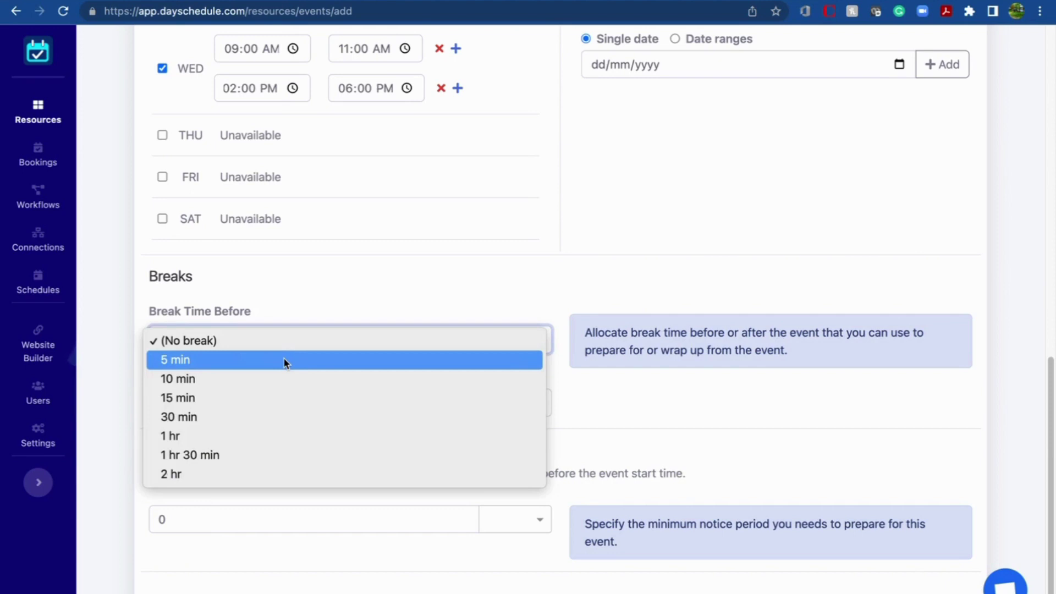
pyautogui.click(285, 362)
pyautogui.click(332, 402)
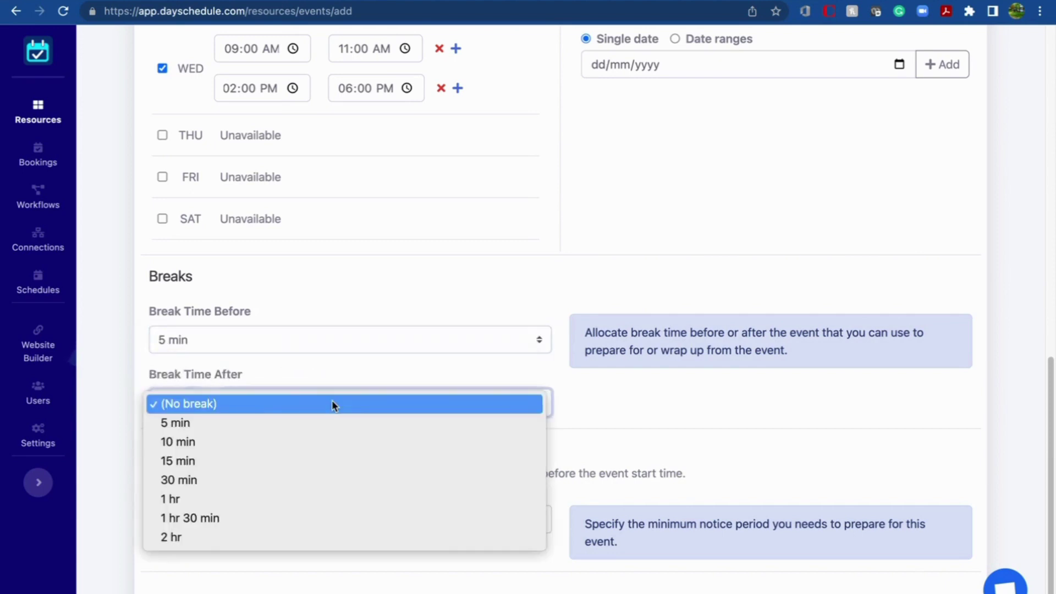
pyautogui.click(268, 412)
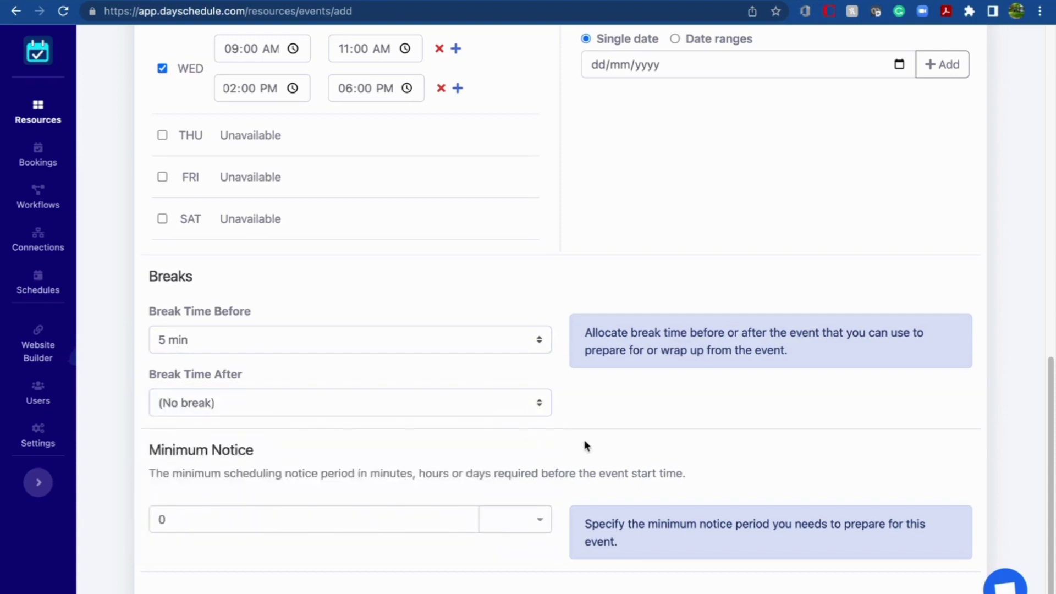
pyautogui.scroll(-2, 586, 446)
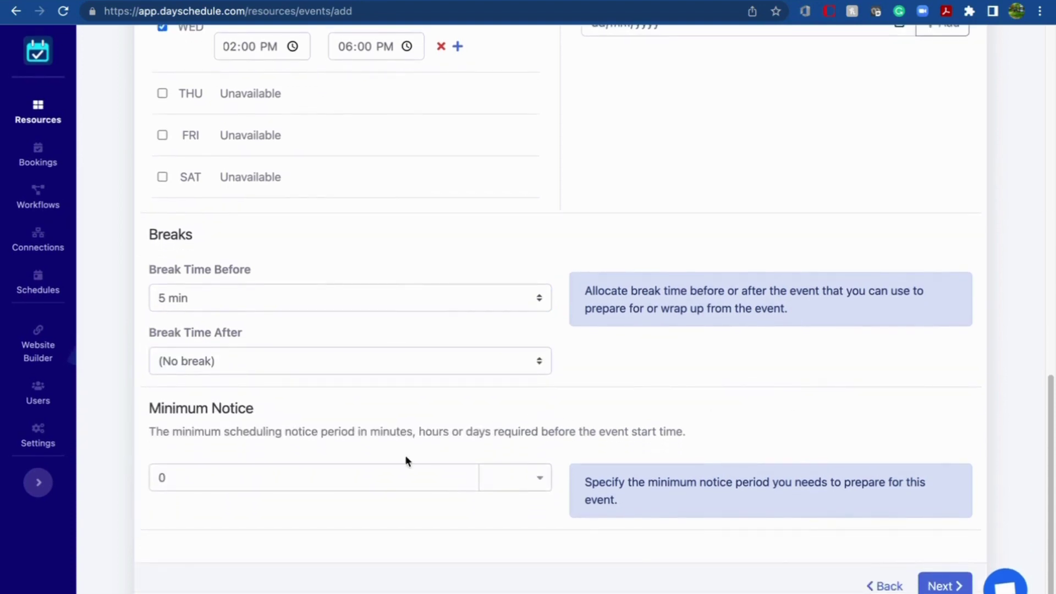
# - Require 60 minutes' minimum notice, then continue to the final settings step
pyautogui.click(290, 476)
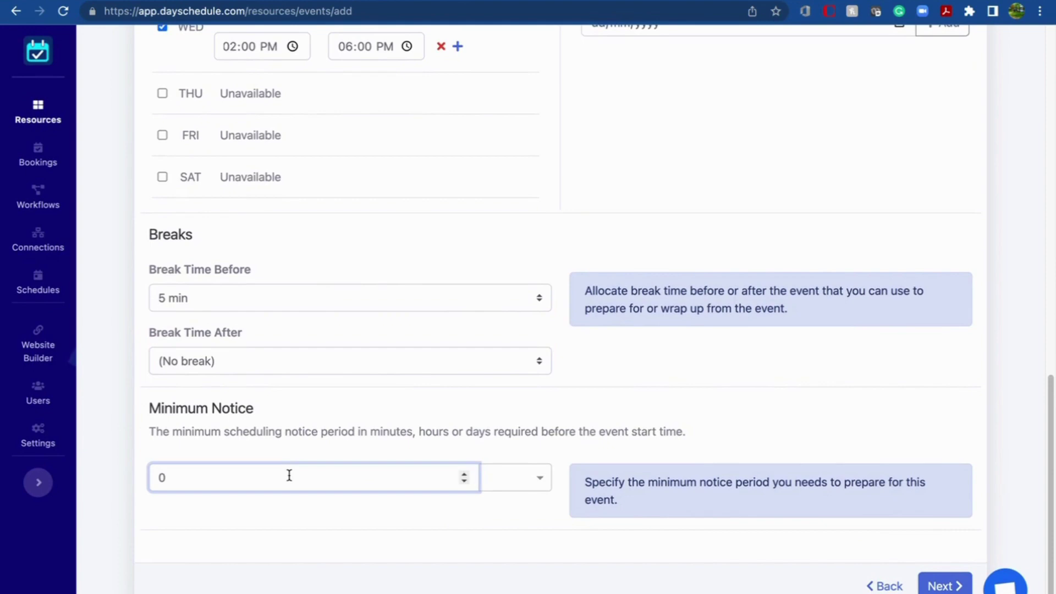
pyautogui.press('BackSpace')
pyautogui.write('60')
pyautogui.click(527, 484)
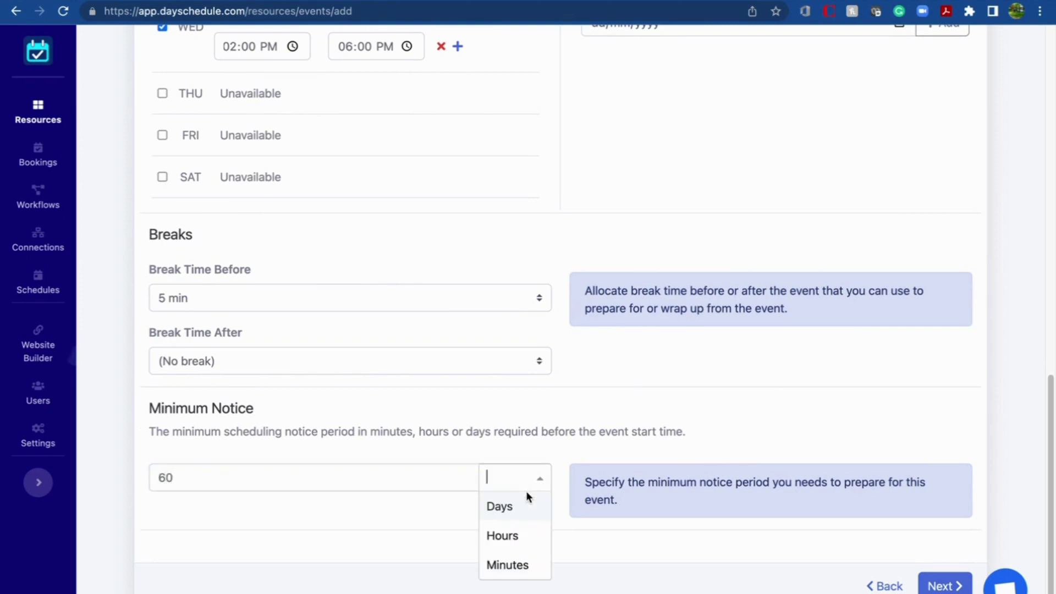
pyautogui.click(512, 566)
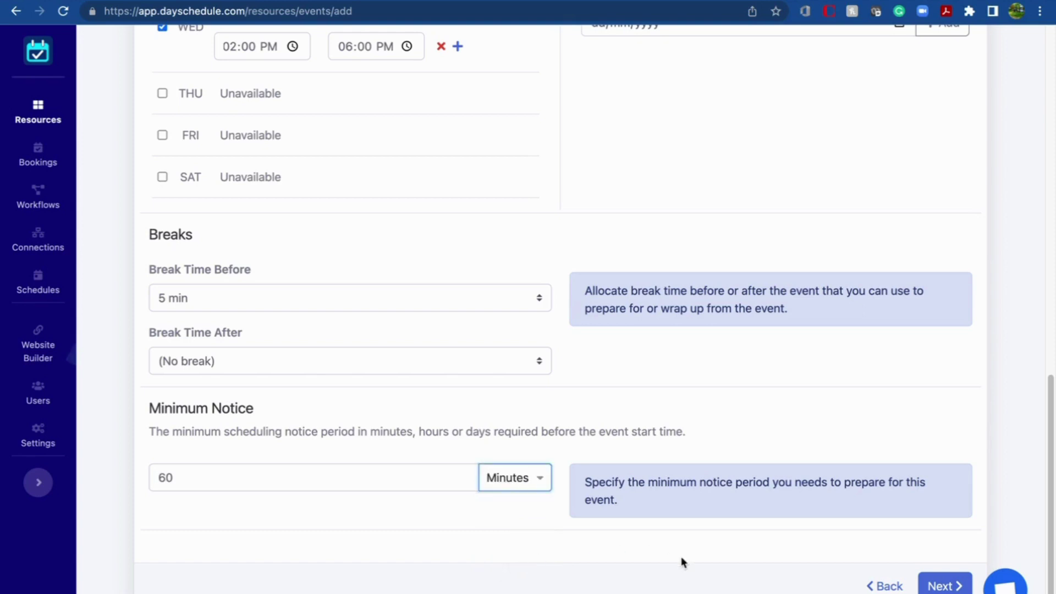
pyautogui.click(944, 585)
pyautogui.scroll(4, 589, 262)
pyautogui.scroll(1, 589, 262)
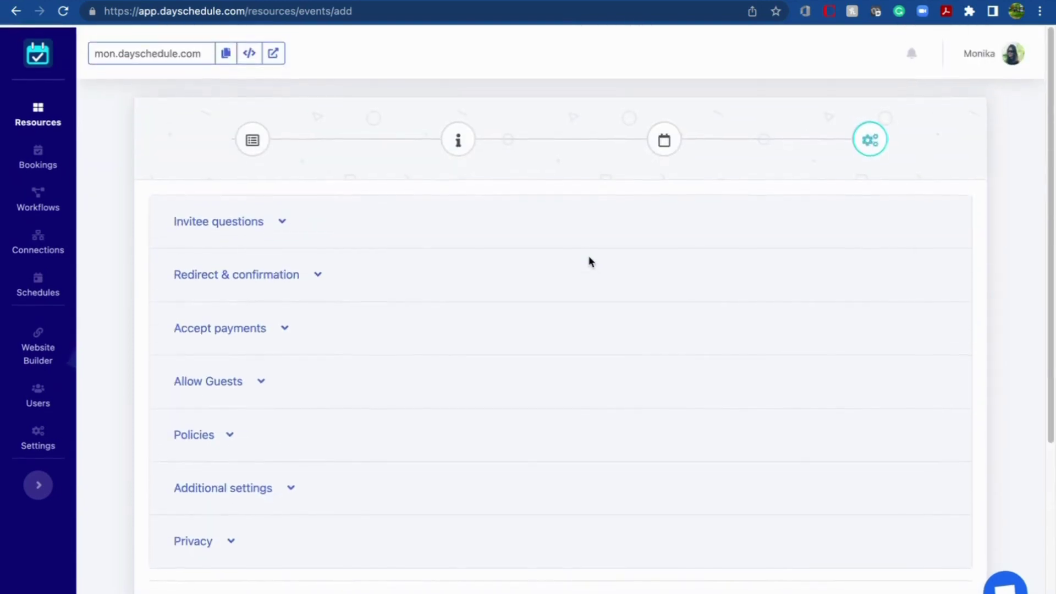
# - Write the invitee question 'How you come to know about the product?' with a Checkbox answer type
pyautogui.click(237, 222)
pyautogui.scroll(-2, 380, 250)
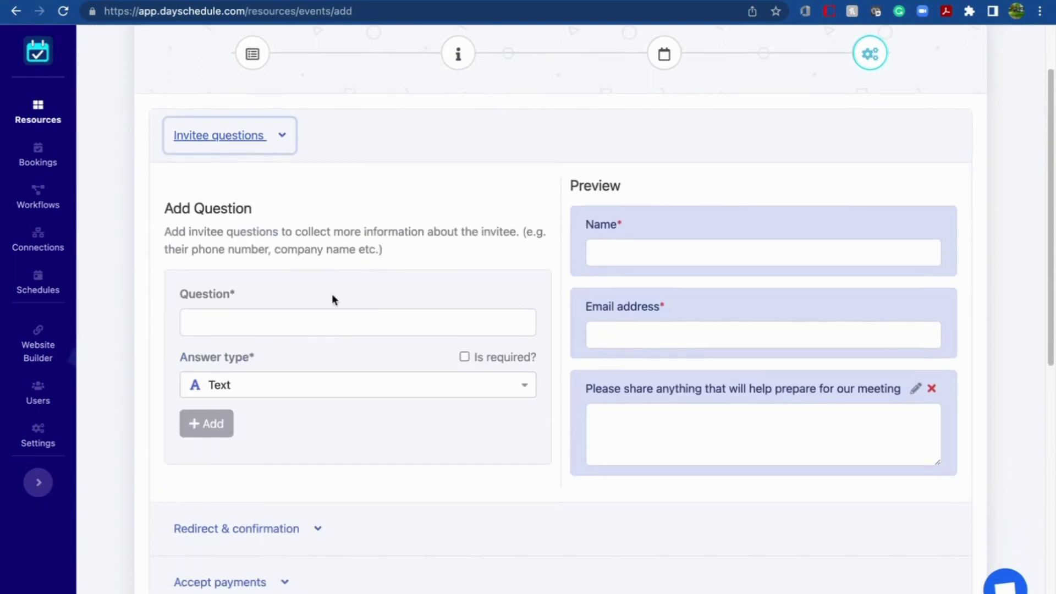
pyautogui.click(317, 317)
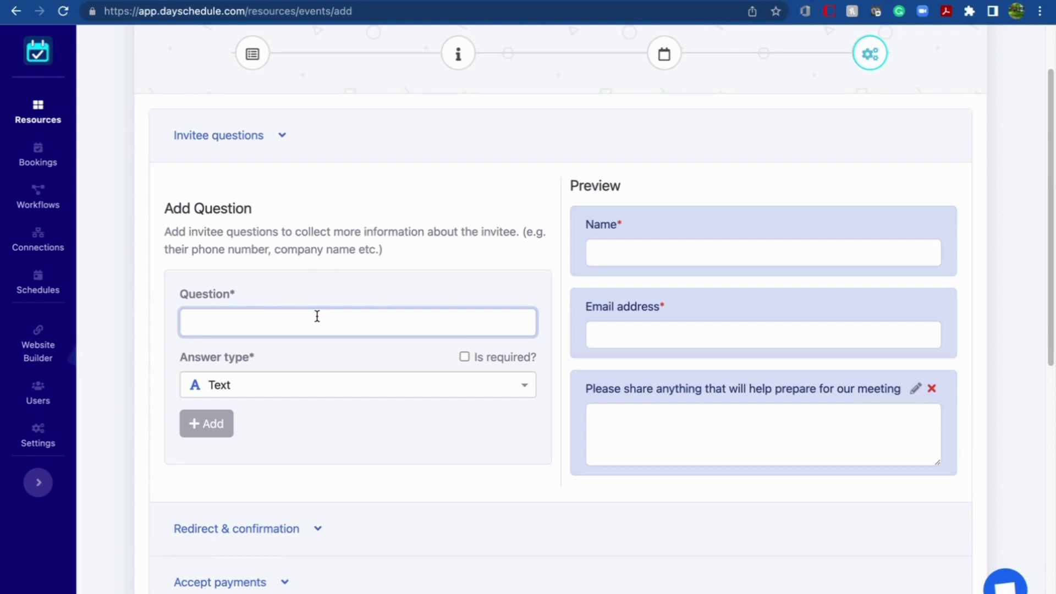
pyautogui.write('How you come to know about the product?')
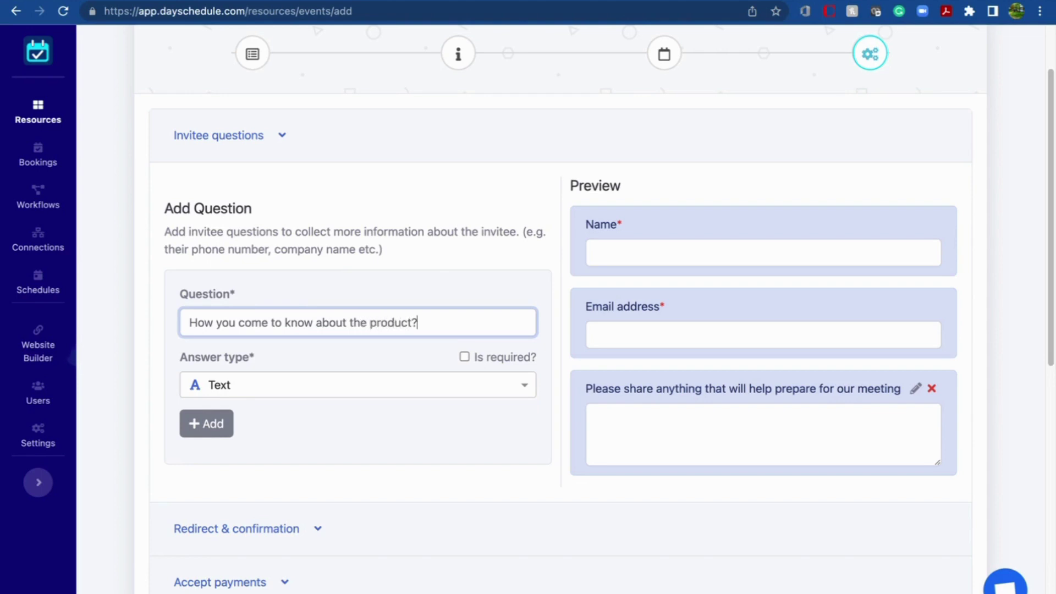
pyautogui.scroll(-1, 382, 415)
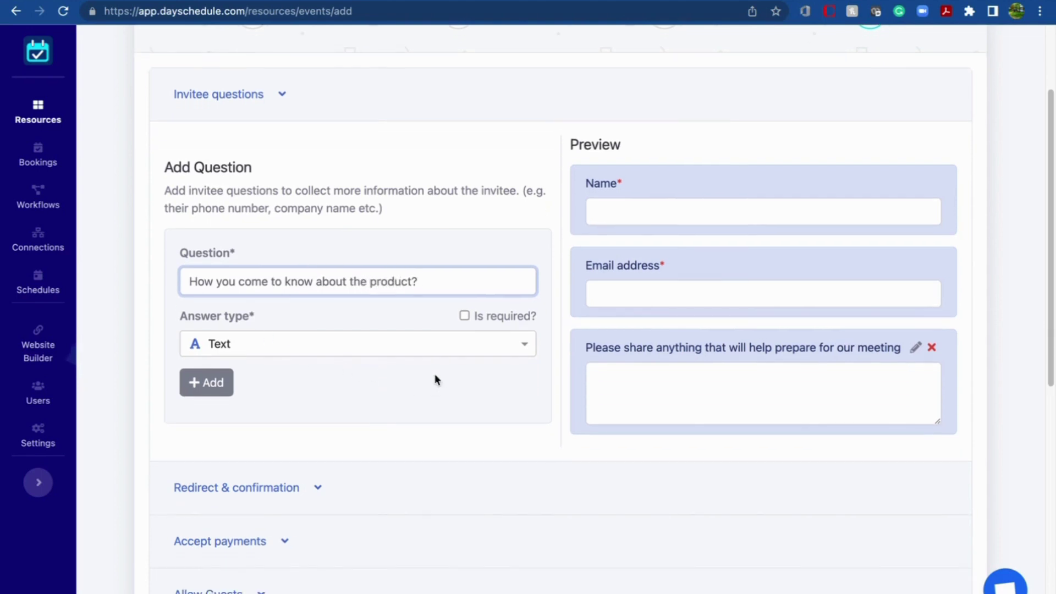
pyautogui.click(520, 352)
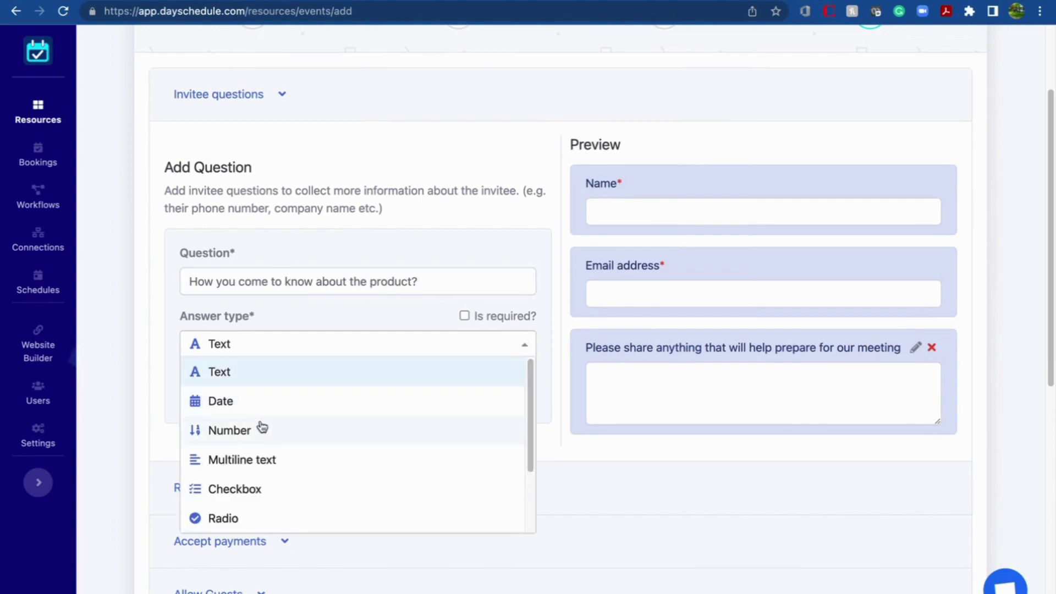
pyautogui.scroll(-1, 267, 460)
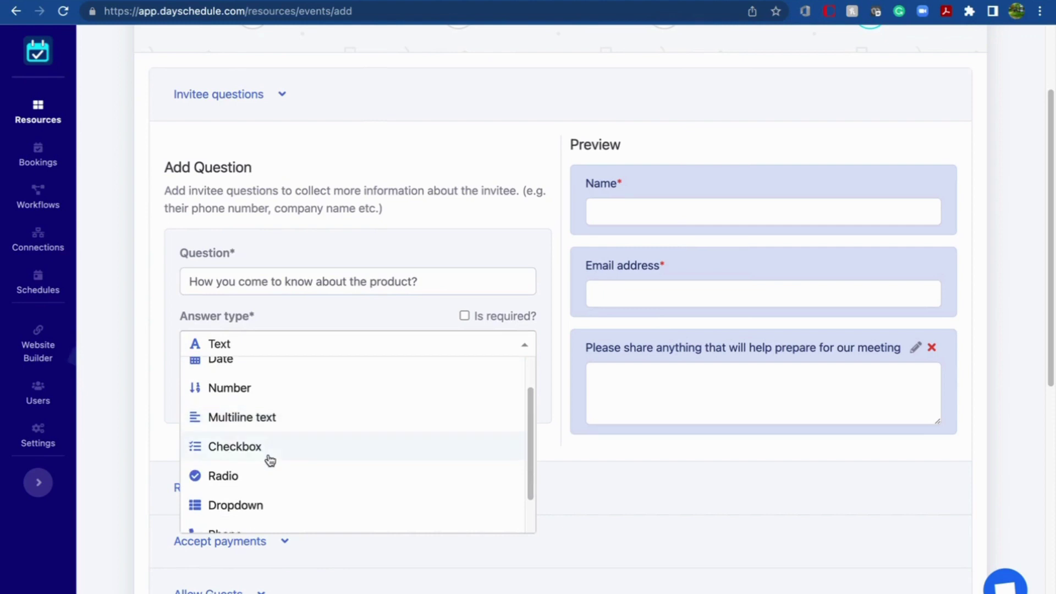
pyautogui.click(251, 447)
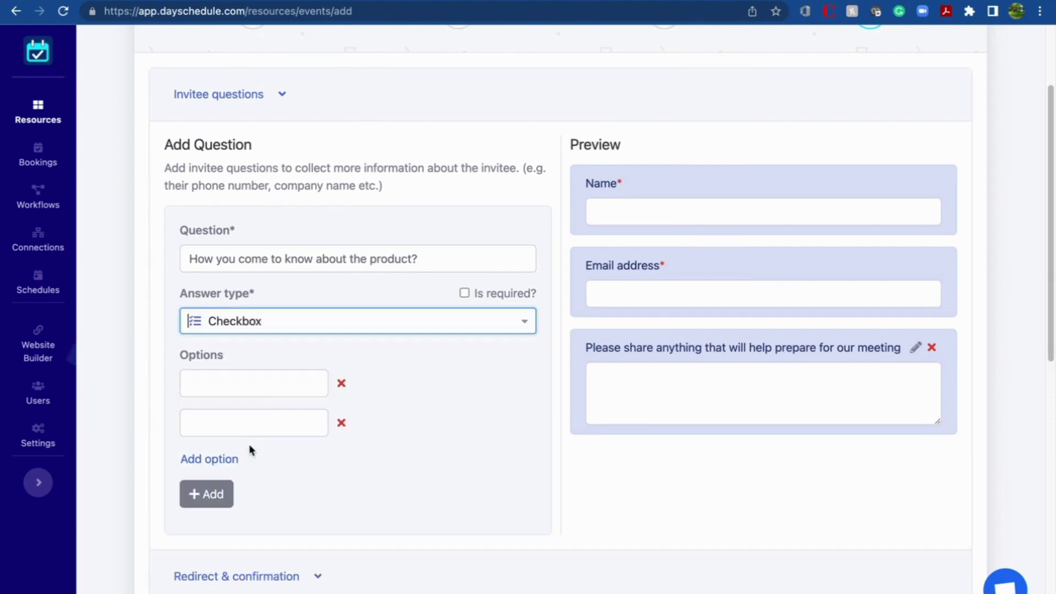
# - Give it the options Google and From friend, make it required, and add it
pyautogui.click(257, 388)
pyautogui.write('Google')
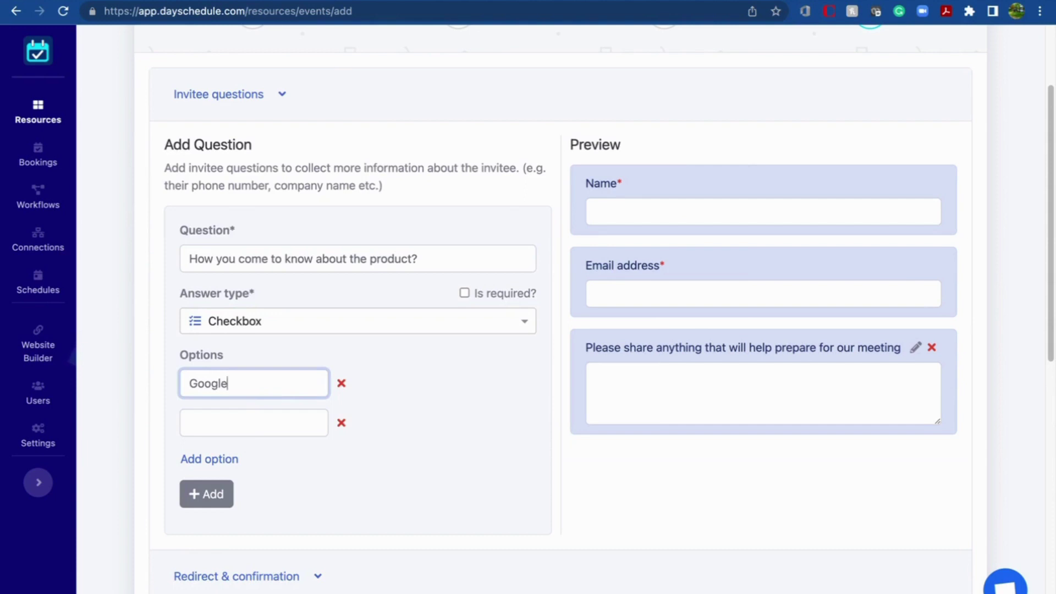
pyautogui.click(214, 426)
pyautogui.write('F')
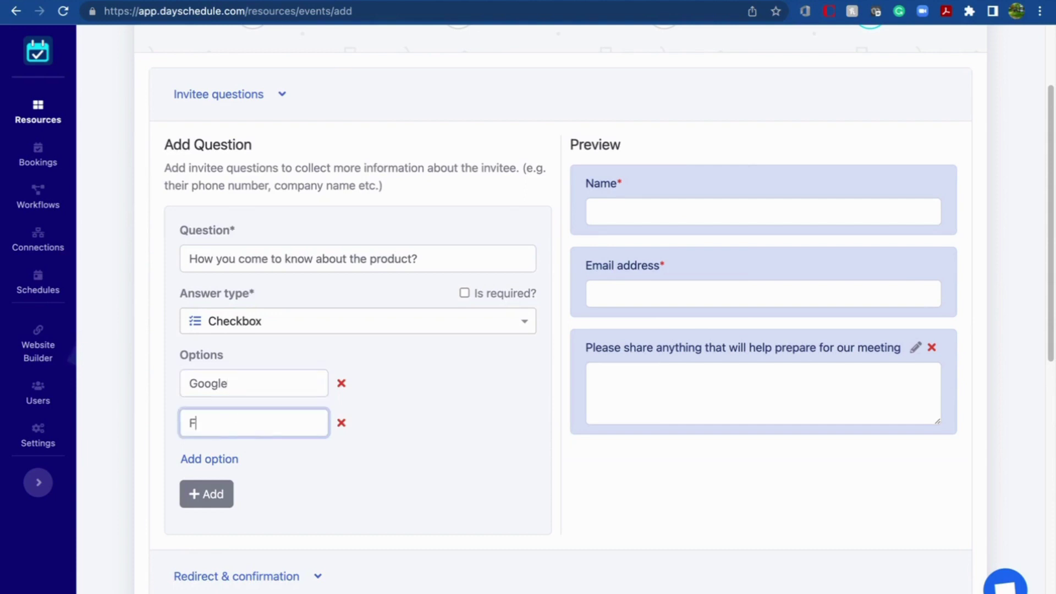
pyautogui.write('rom friend')
pyautogui.click(466, 294)
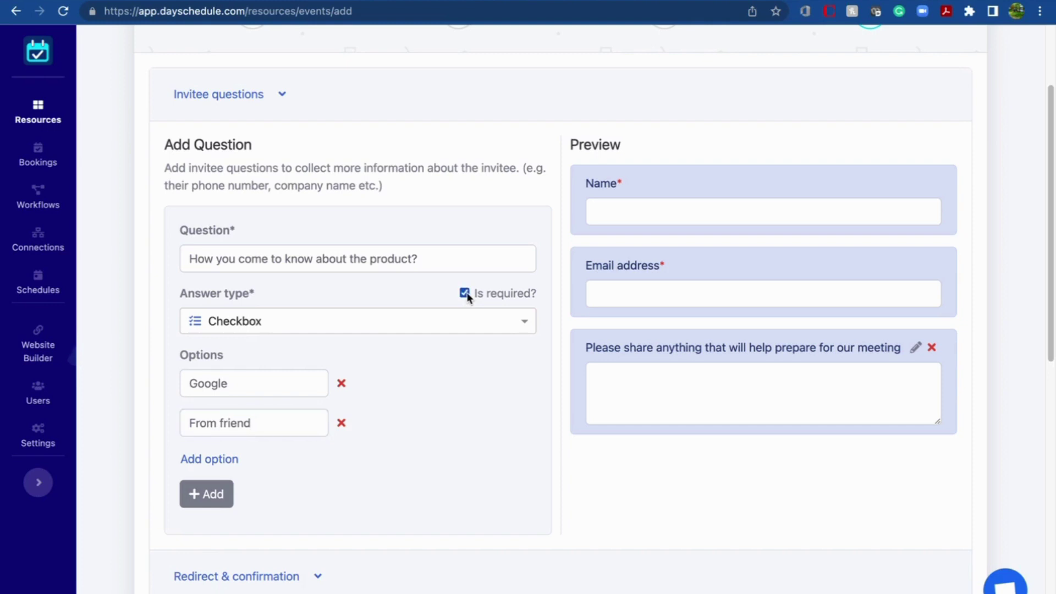
pyautogui.click(219, 495)
pyautogui.scroll(-2, 797, 460)
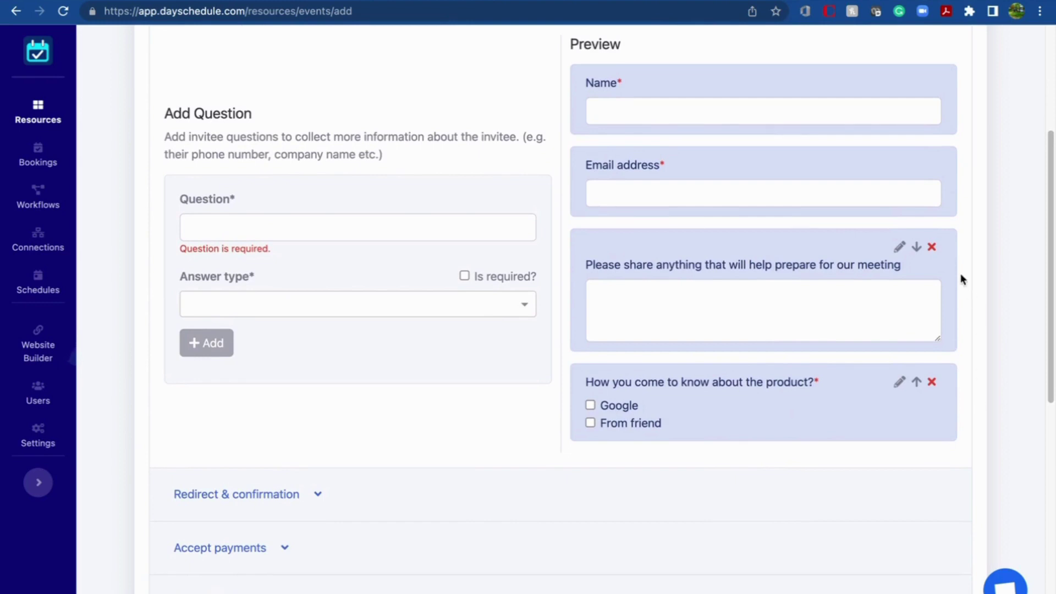
# - Delete the default 'Please share anything…' meeting-preparation question
pyautogui.click(933, 247)
pyautogui.scroll(-2, 576, 361)
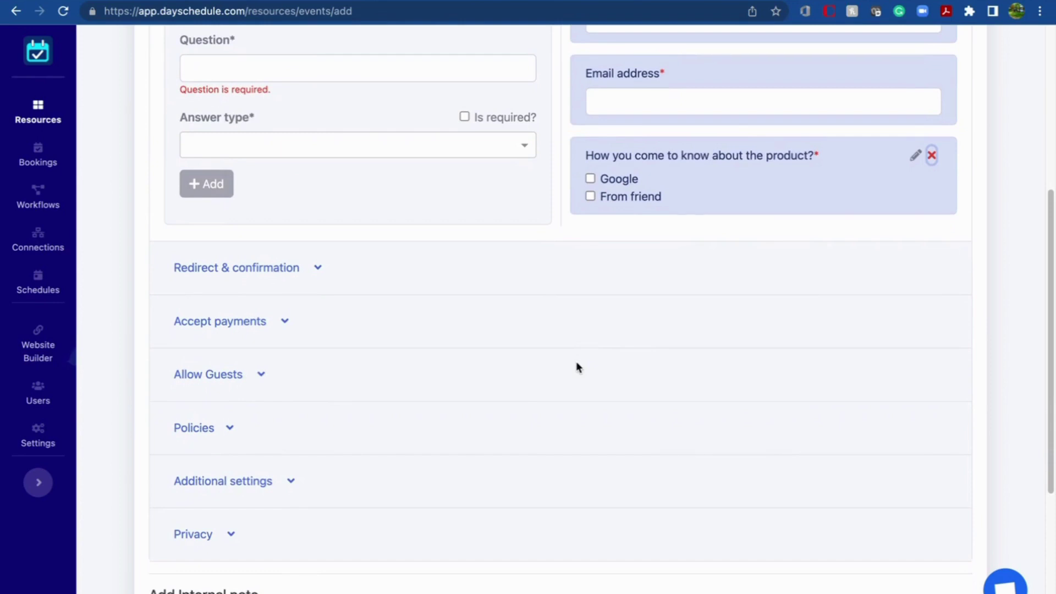
pyautogui.scroll(-1, 576, 367)
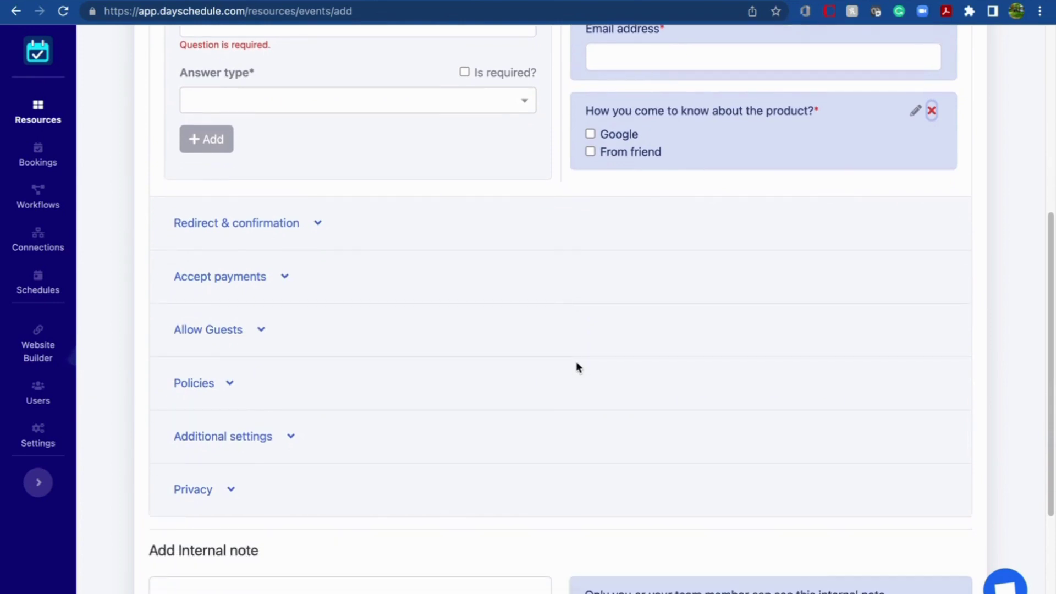
pyautogui.scroll(-1, 576, 367)
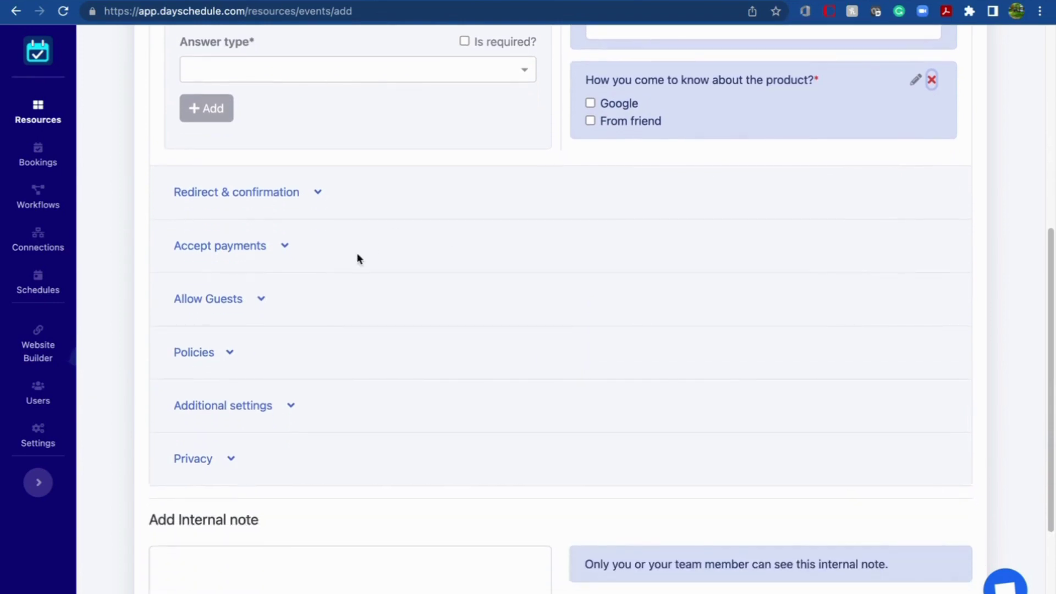
pyautogui.scroll(-1, 358, 258)
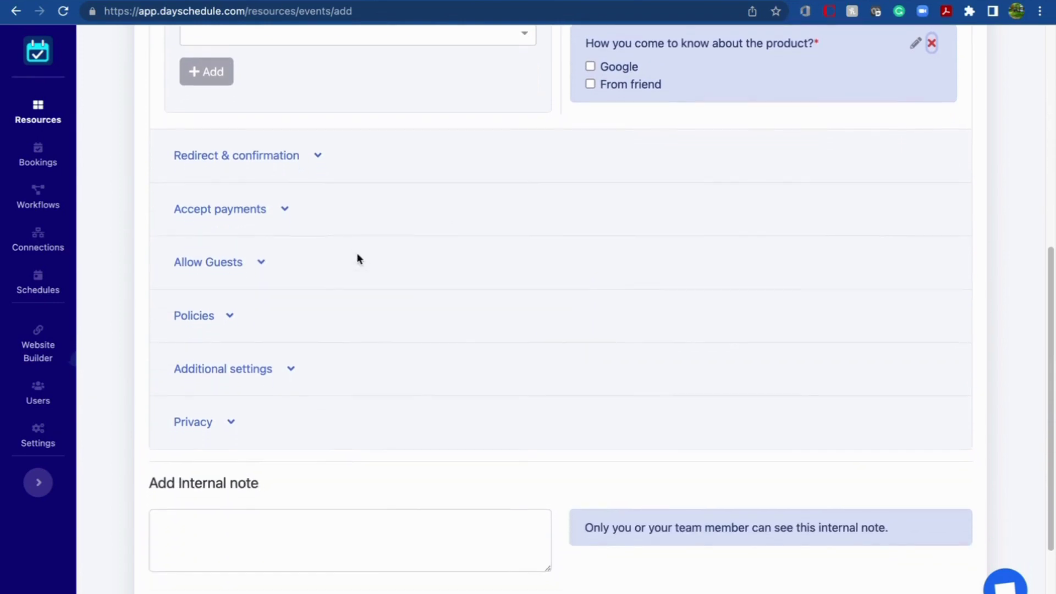
# - Allow invitees to bring guests, with a maximum of 4 per booking
pyautogui.click(213, 265)
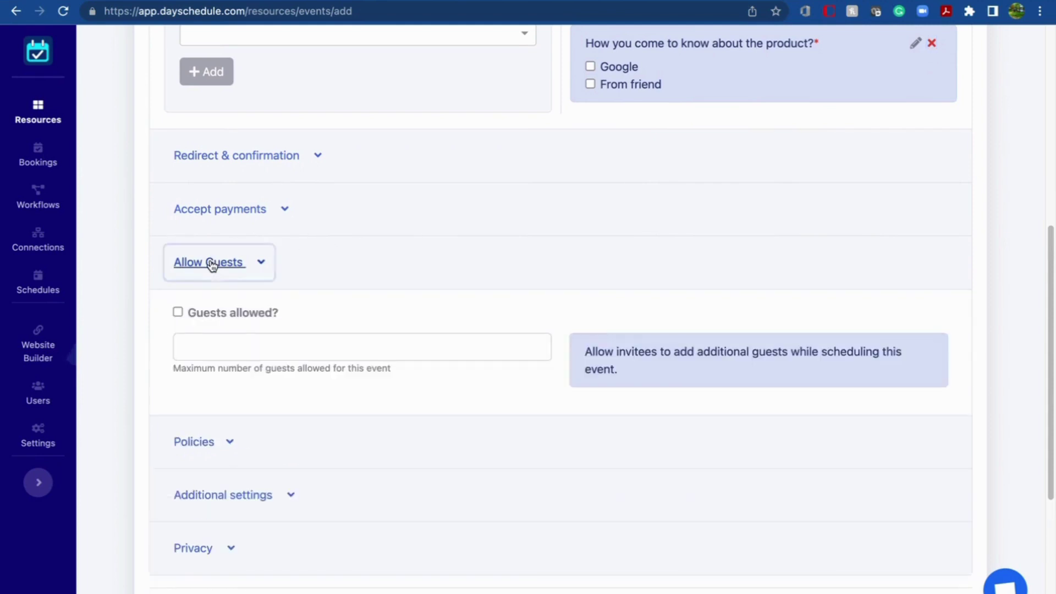
pyautogui.click(178, 313)
pyautogui.click(207, 341)
pyautogui.write('4')
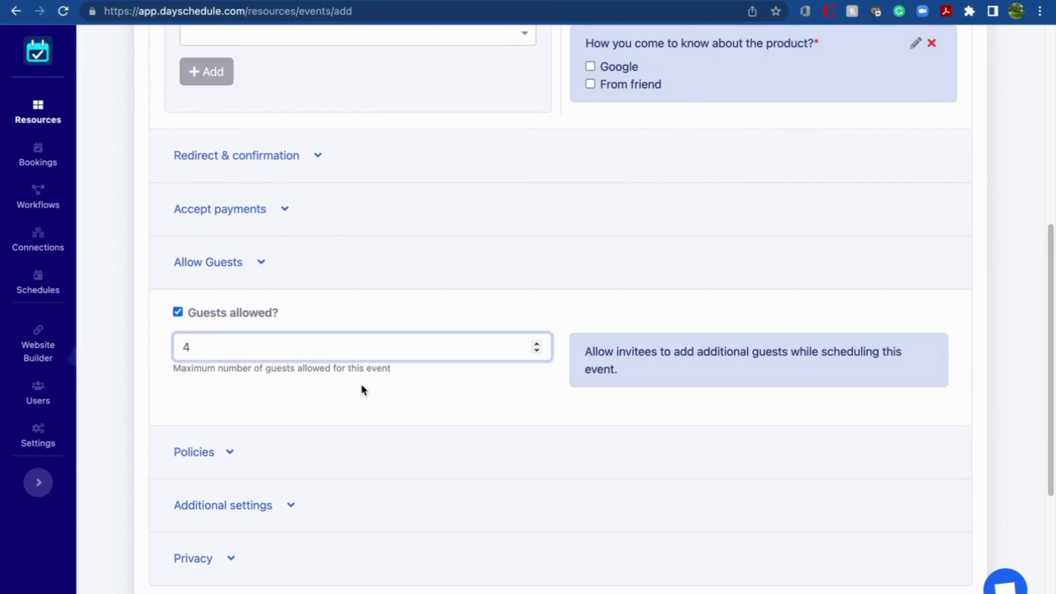
pyautogui.scroll(-3, 361, 389)
pyautogui.scroll(-2, 407, 356)
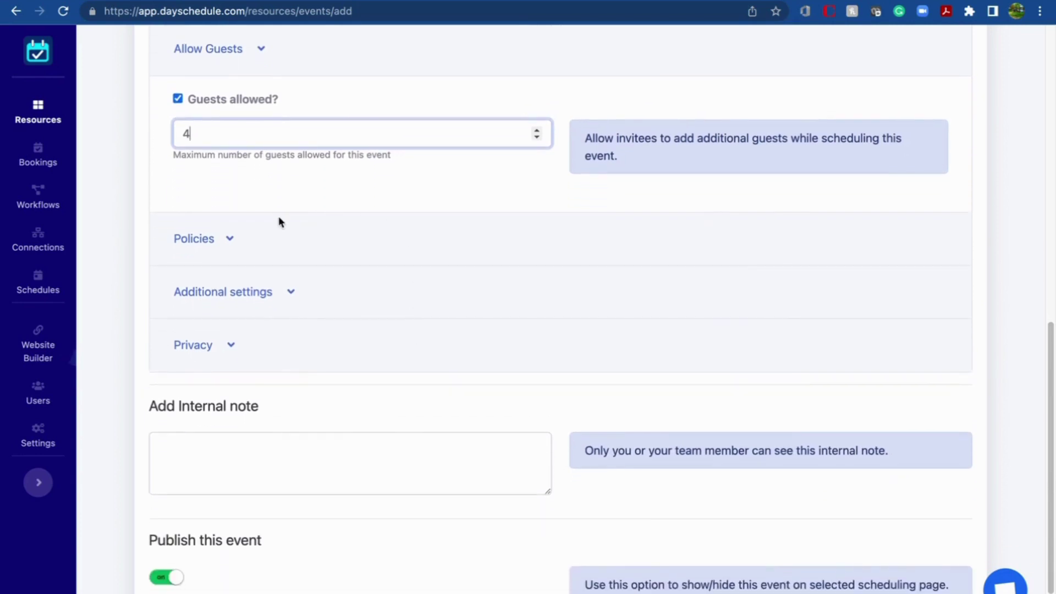
# - Add a cancellation policy to the event with a 24 hours time limit
pyautogui.click(231, 238)
pyautogui.scroll(-2, 350, 316)
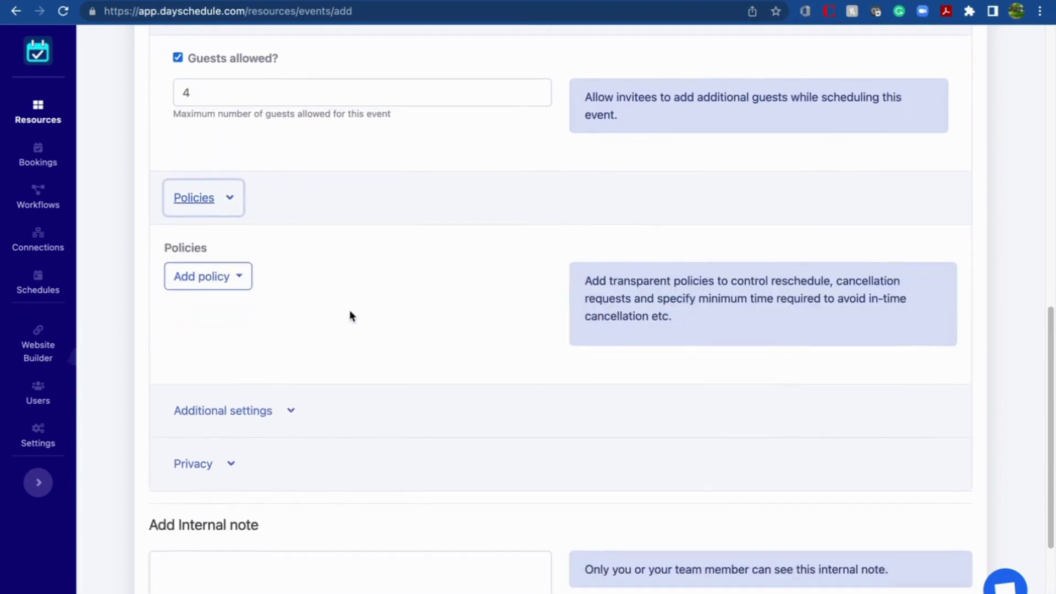
pyautogui.click(238, 243)
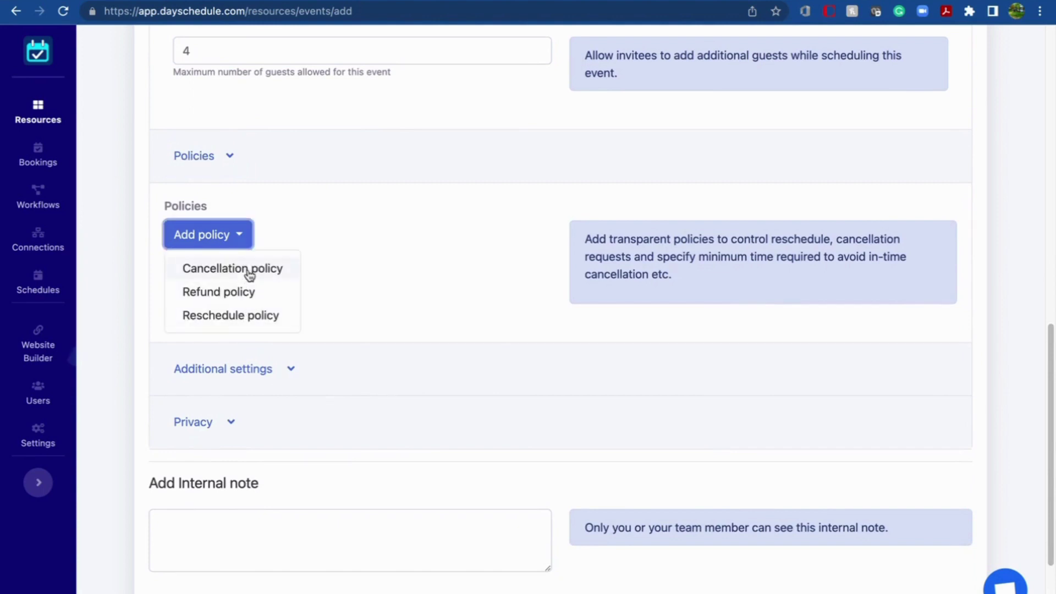
pyautogui.click(251, 273)
pyautogui.click(208, 305)
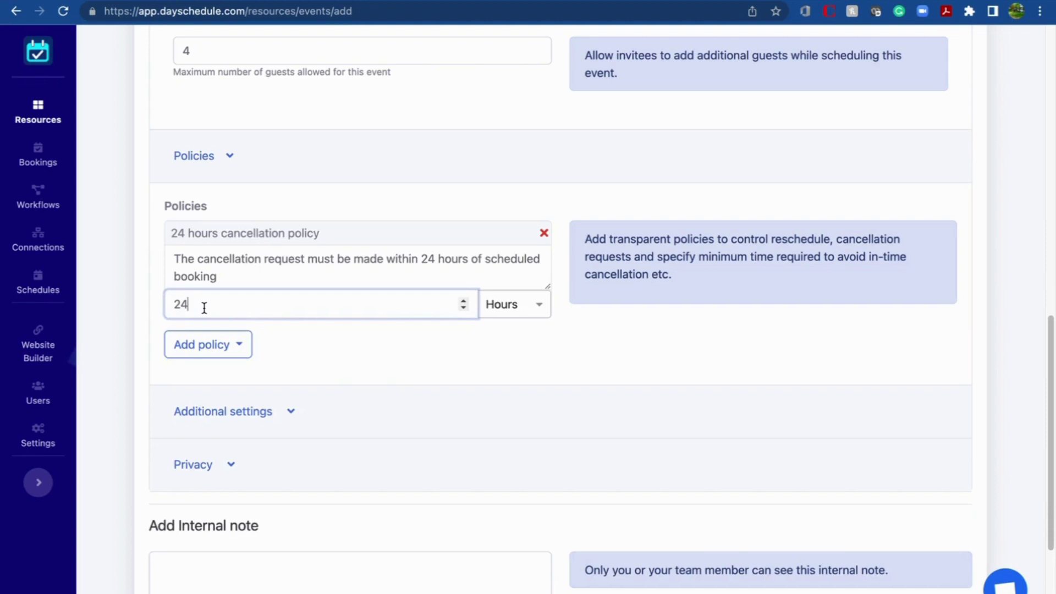
# - Expand Additional settings to reveal the date and time format options
pyautogui.scroll(-1, 333, 348)
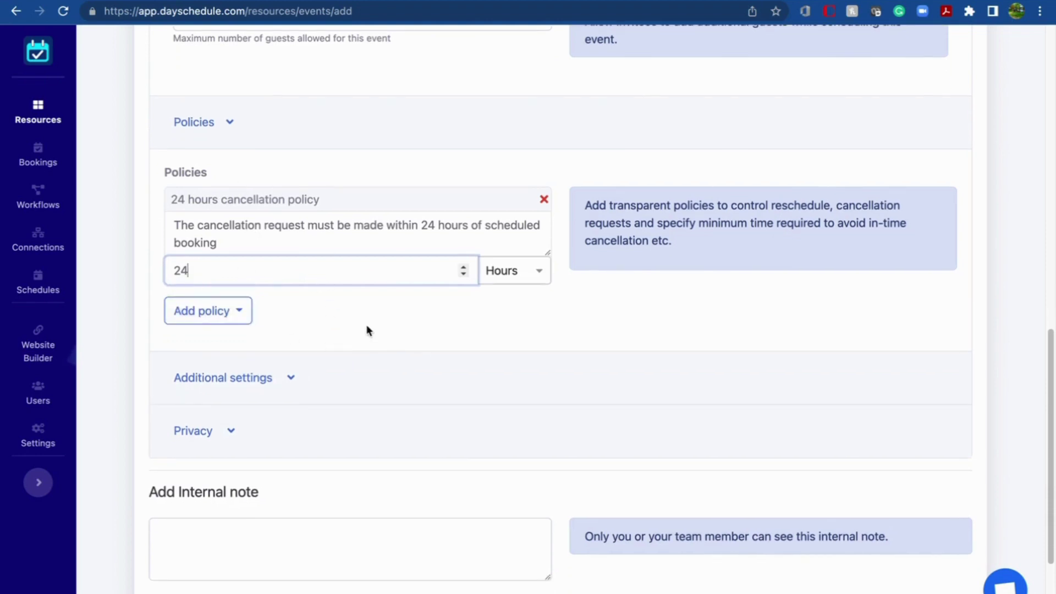
pyautogui.scroll(-4, 367, 330)
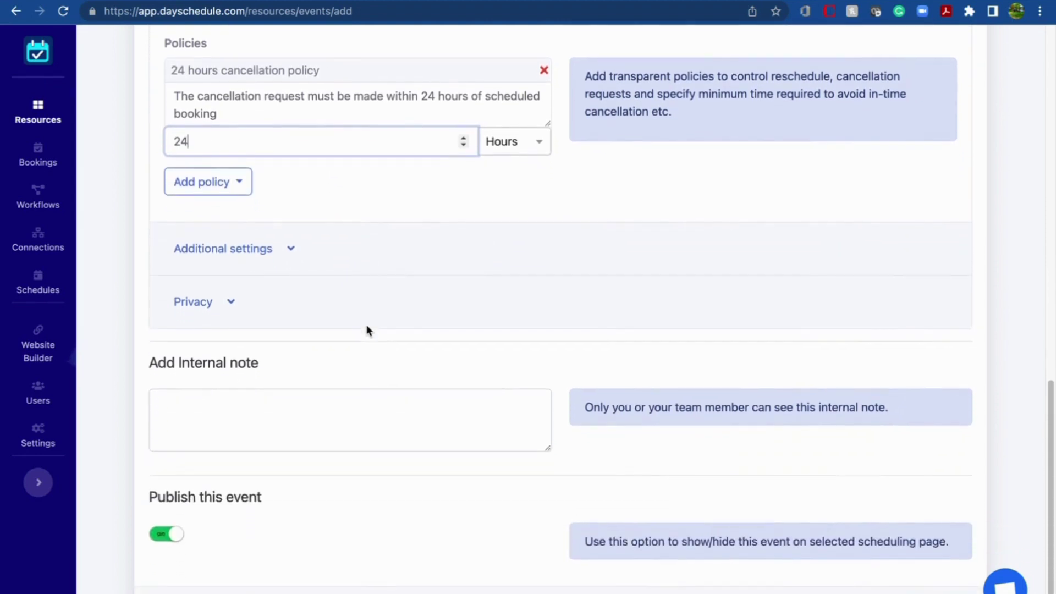
pyautogui.click(269, 250)
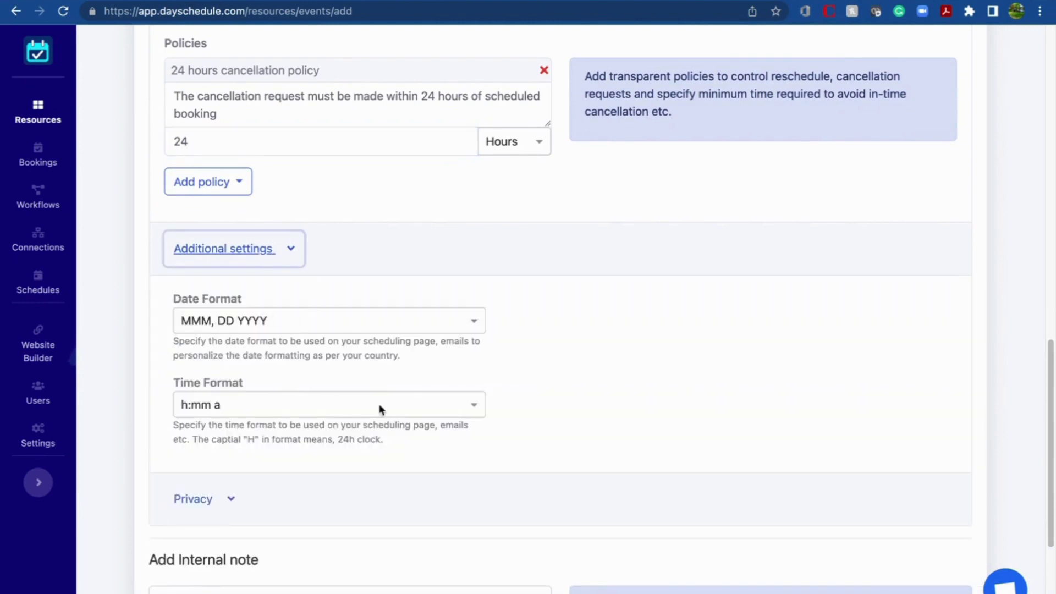
pyautogui.scroll(-5, 549, 421)
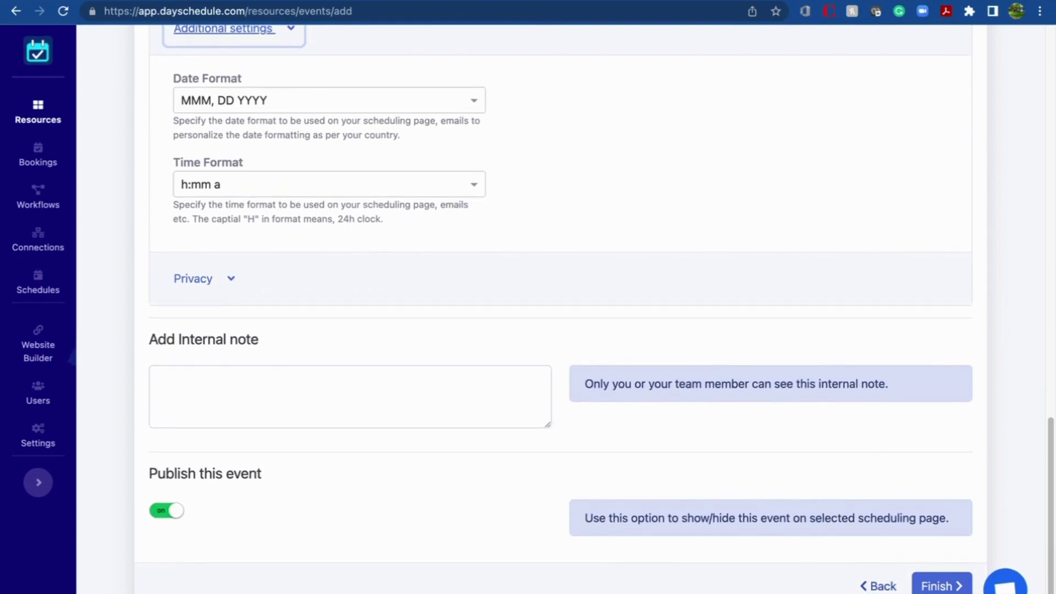
# - Save the event and open its public /dayschedule-demo booking page
pyautogui.click(939, 586)
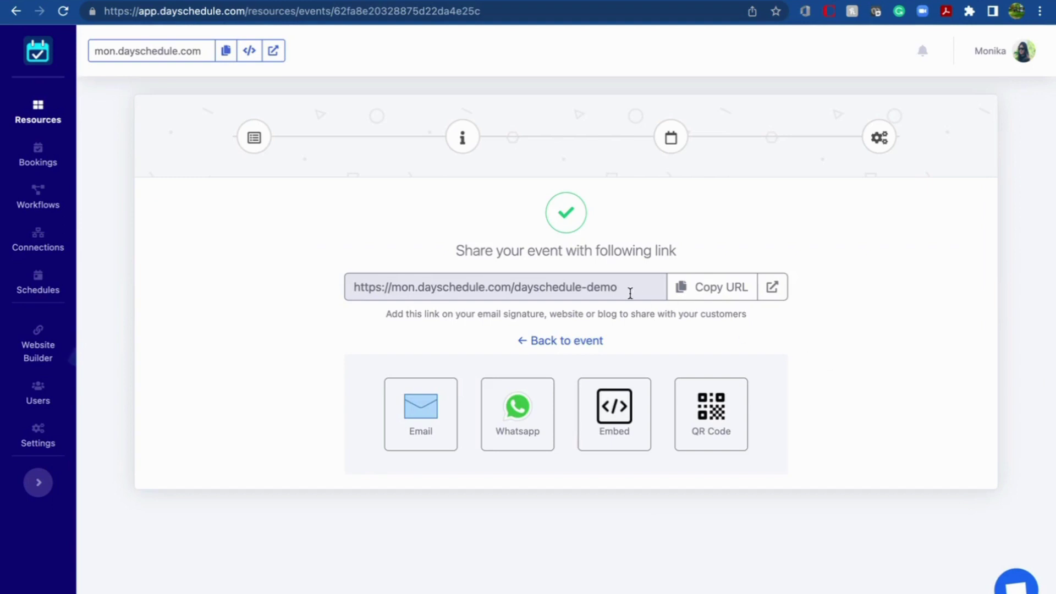
pyautogui.click(773, 288)
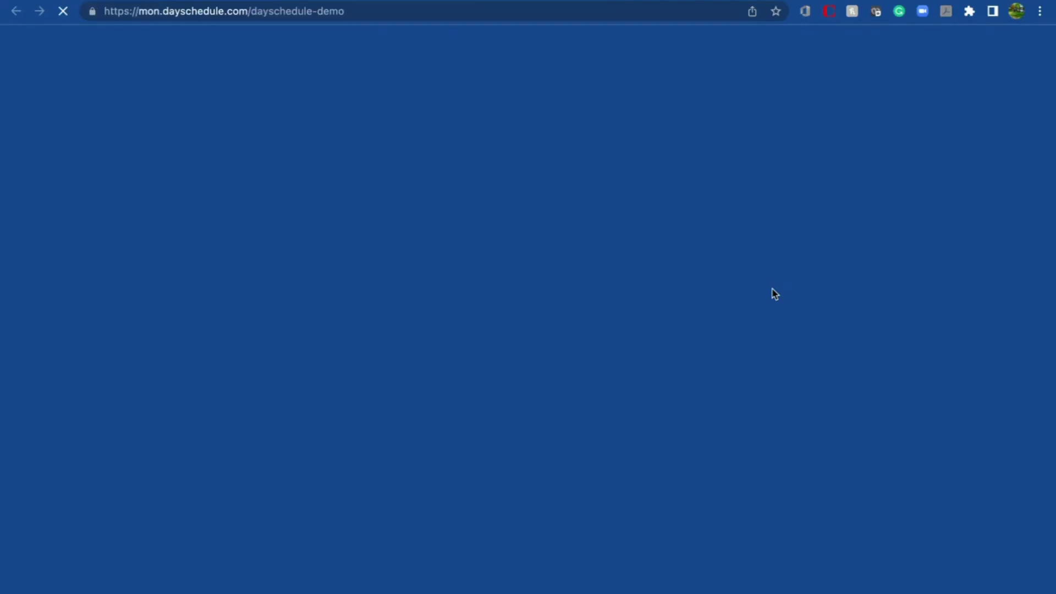